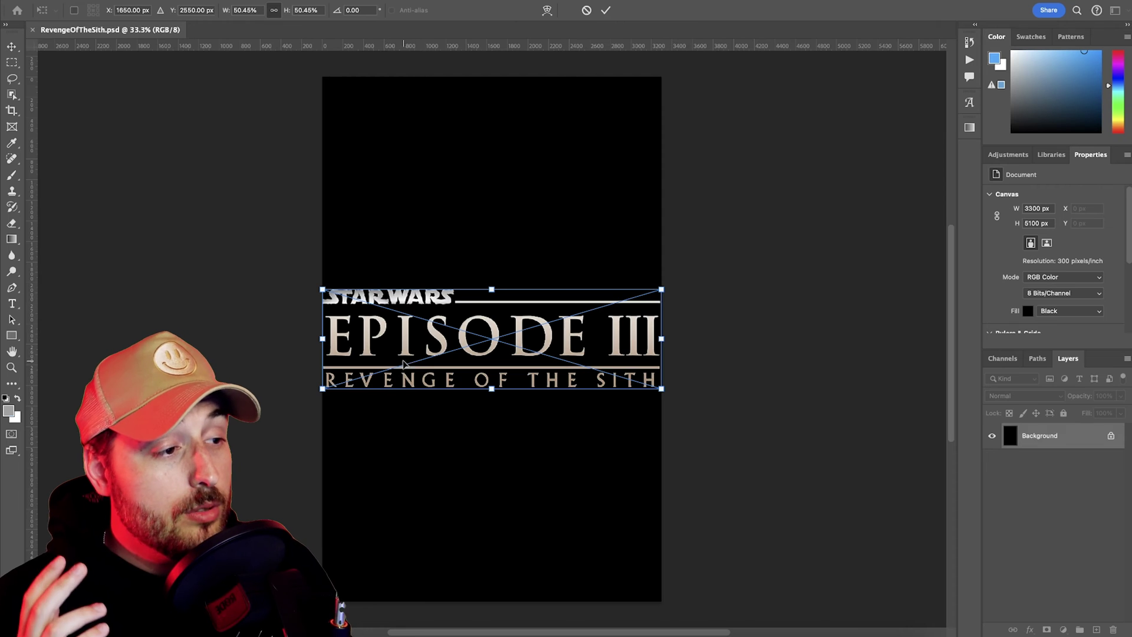
Scale the placed Episode III logo proportionally to about 43% on the poster.
{"action": "left_click_drag", "start_coordinate": [490, 289], "coordinate": [491, 304]}
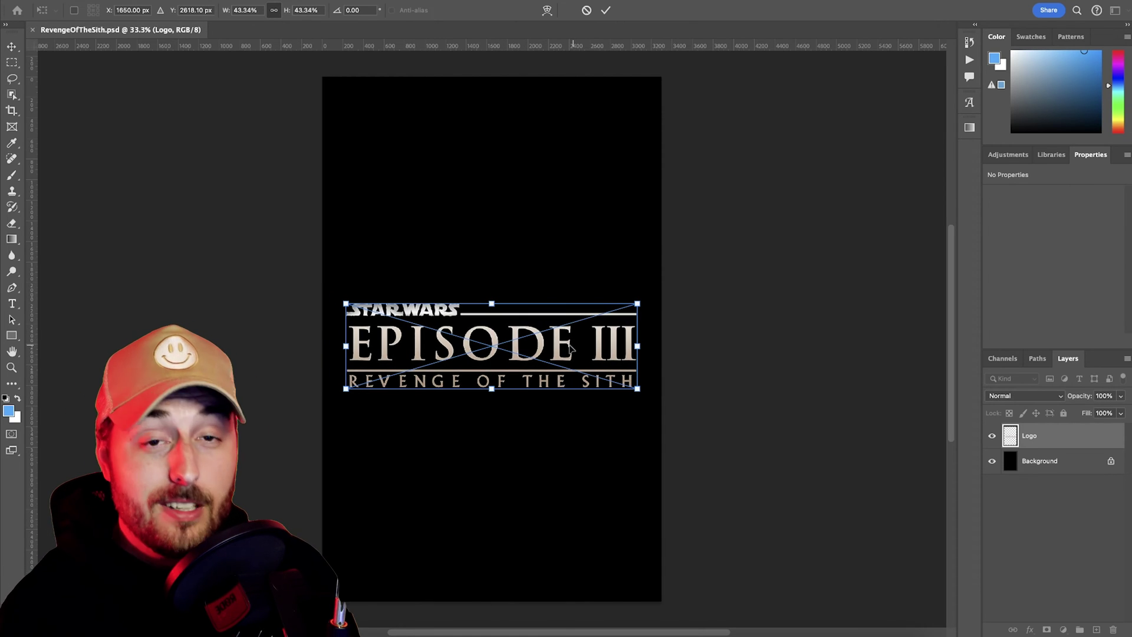
{"action": "key", "text": "Return"}
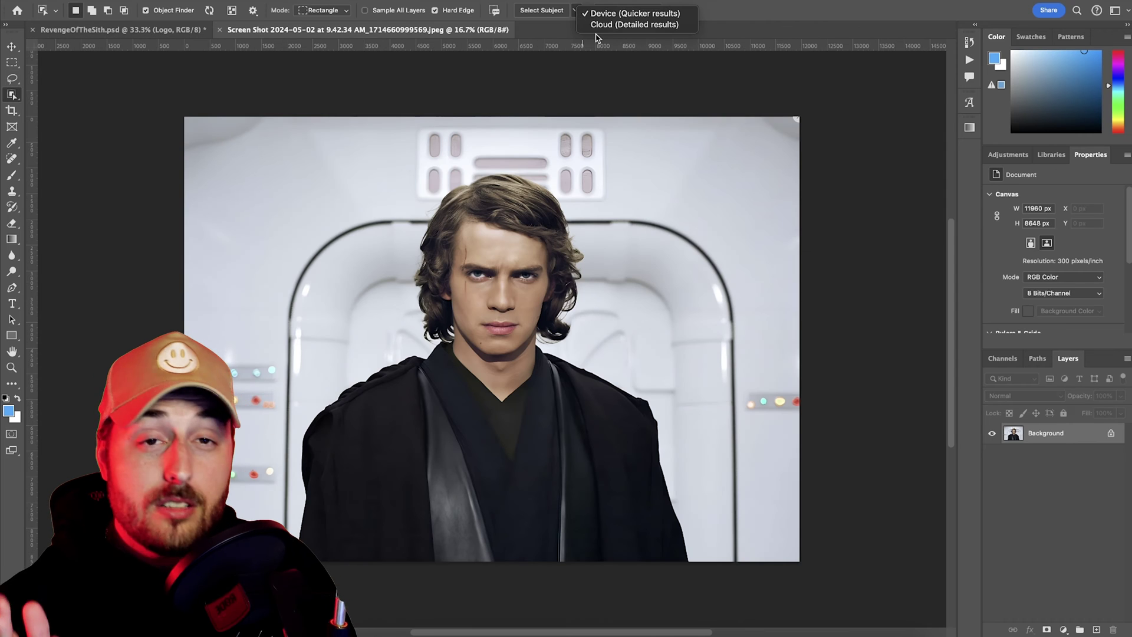
Use Cloud (Detailed results) for subject selection, and scale the man's cutout to about 38% and reposition it on the poster.
{"action": "left_click", "coordinate": [611, 24]}
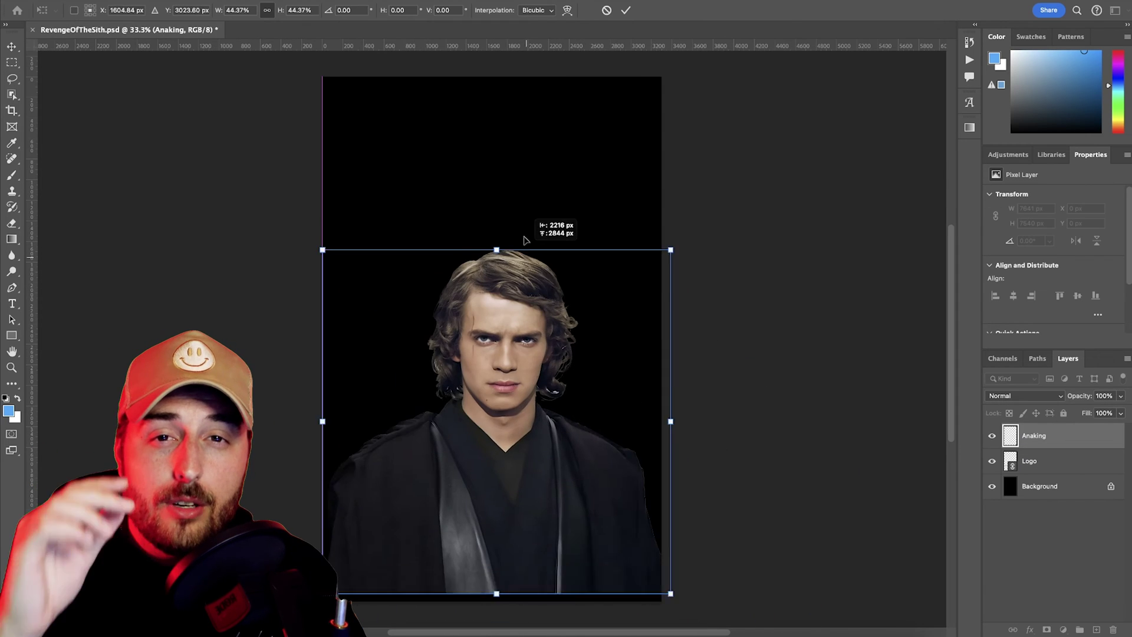
{"action": "left_click_drag", "start_coordinate": [533, 254], "coordinate": [556, 151]}
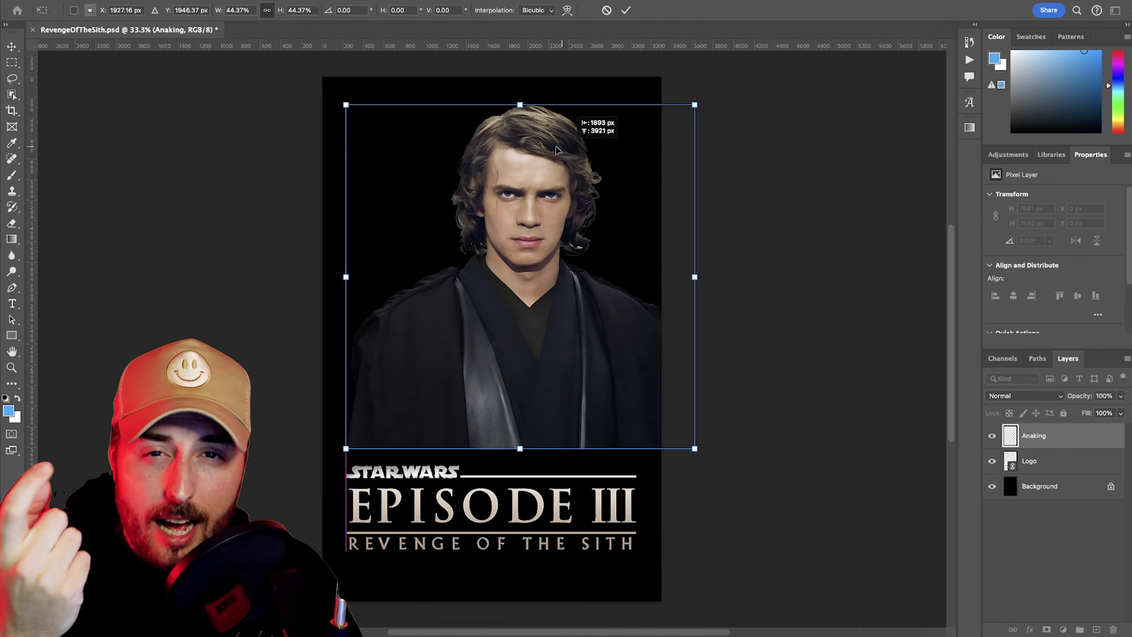
{"action": "left_click_drag", "start_coordinate": [519, 448], "coordinate": [519, 399]}
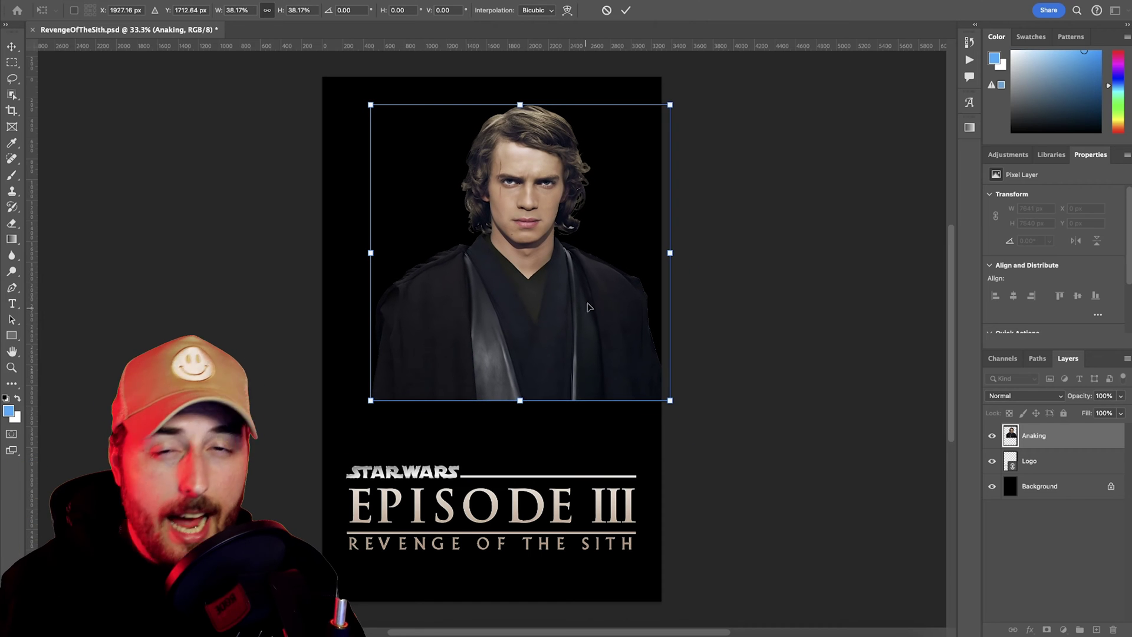
{"action": "left_click_drag", "start_coordinate": [577, 296], "coordinate": [596, 434]}
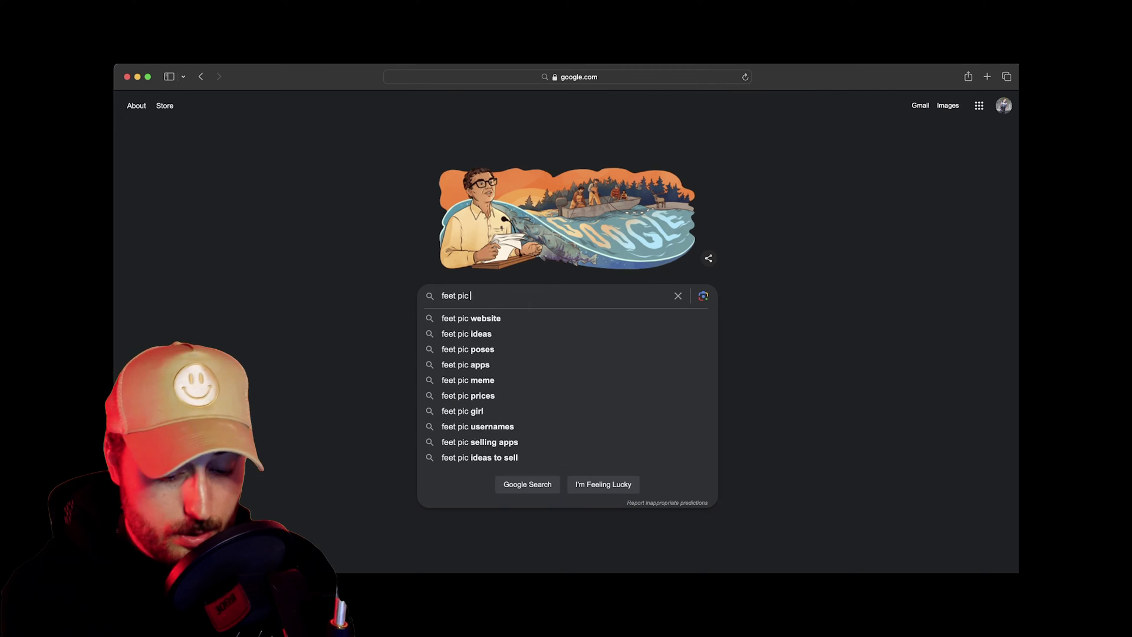
In the browser, replace the Google query with "feet pics from your mom", run the search and return to the previous page.
{"action": "key", "text": "BackSpace"}
{"action": "key", "text": "BackSpace"}
{"action": "key", "text": "BackSpace"}
{"action": "key", "text": "BackSpace"}
{"action": "key", "text": "BackSpace"}
{"action": "key", "text": "BackSpace"}
{"action": "key", "text": "BackSpace"}
{"action": "type", "text": "feet pics from your mom"}
{"action": "key", "text": "Return"}
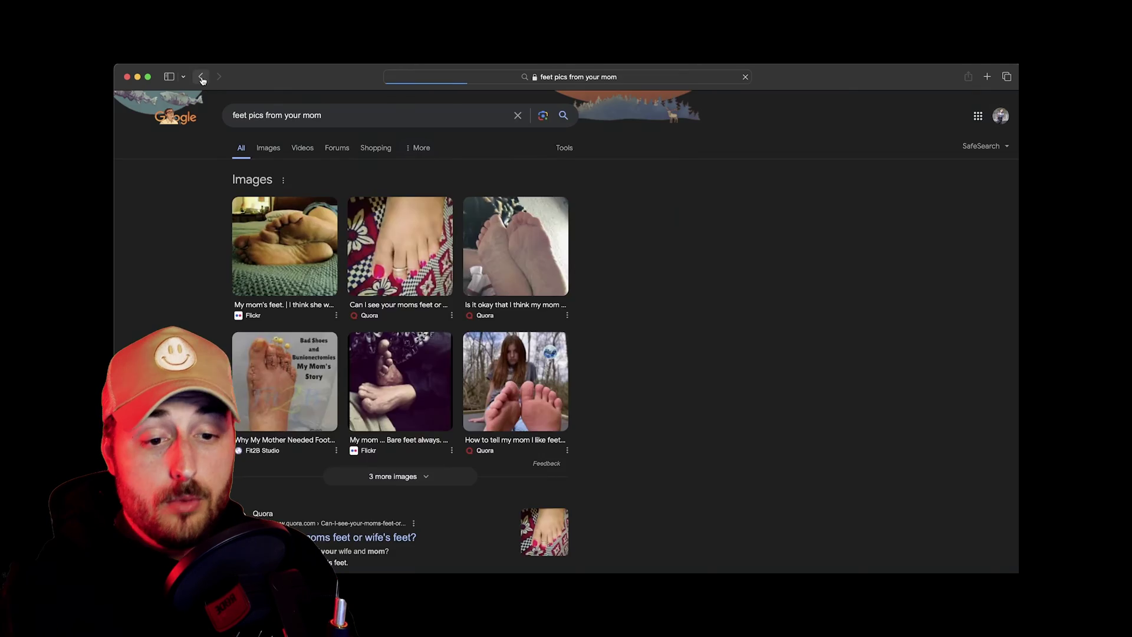
{"action": "left_click", "coordinate": [202, 80]}
{"action": "scroll", "coordinate": [566, 318], "scroll_direction": "down", "scroll_amount": 8}
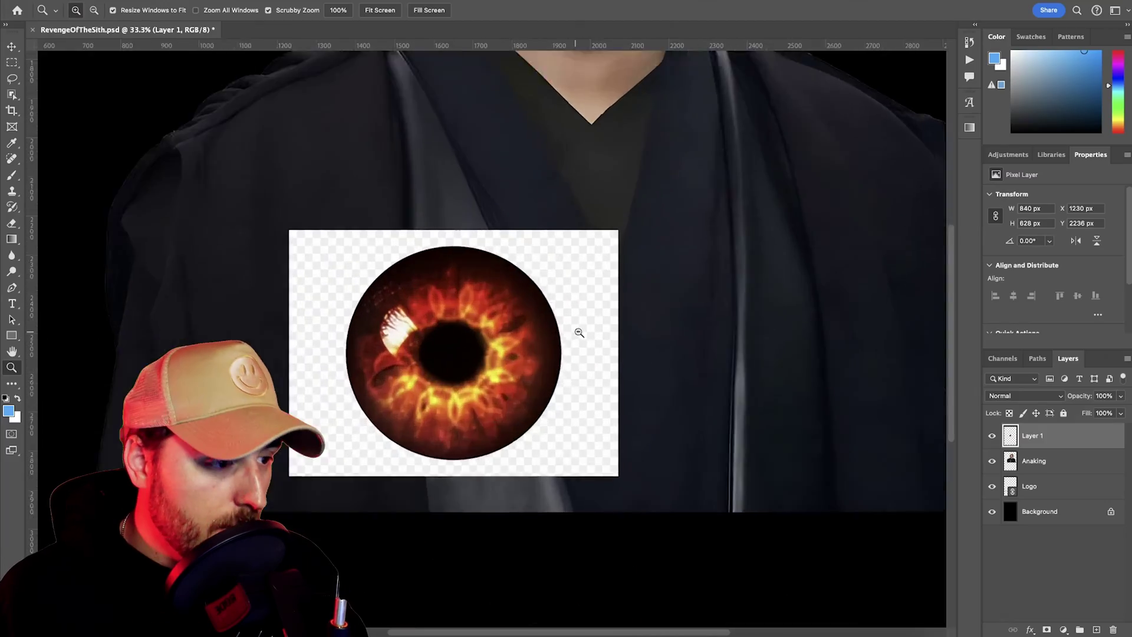
Sample the dark tone beside the eye, paint it over the upper iris on Layer 3 and clip that layer to Layer 2.
{"action": "mouse_move", "coordinate": [579, 332]}
{"action": "left_mouse_down"}
{"action": "mouse_move", "coordinate": [596, 328]}
{"action": "mouse_move", "coordinate": [585, 328]}
{"action": "left_mouse_up"}
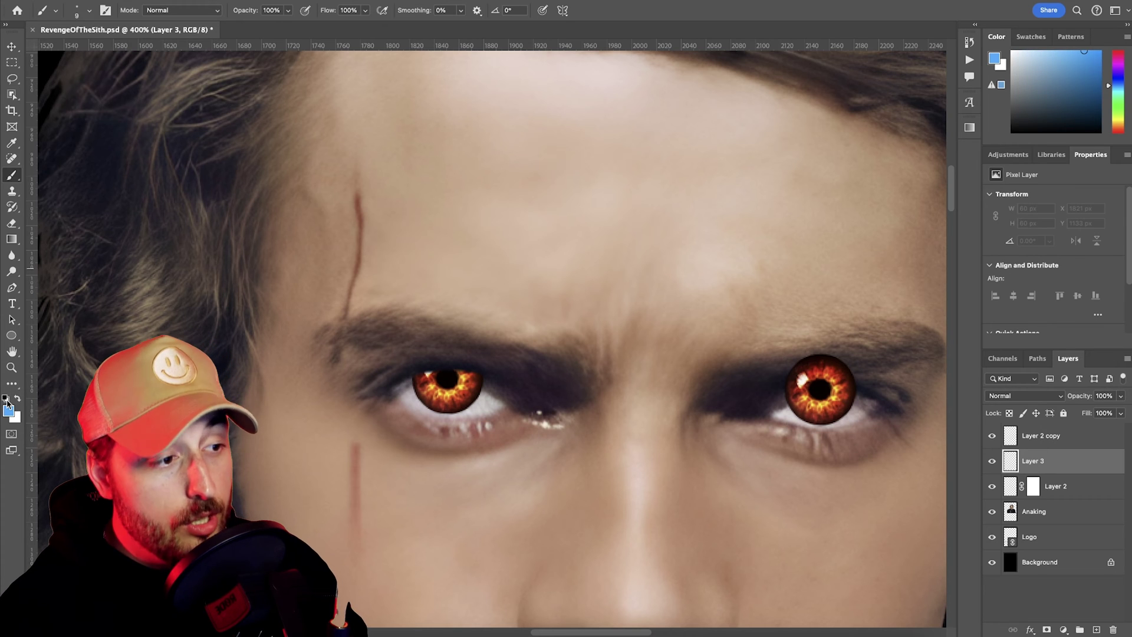
{"action": "left_click", "coordinate": [6, 399]}
{"action": "key", "text": "i"}
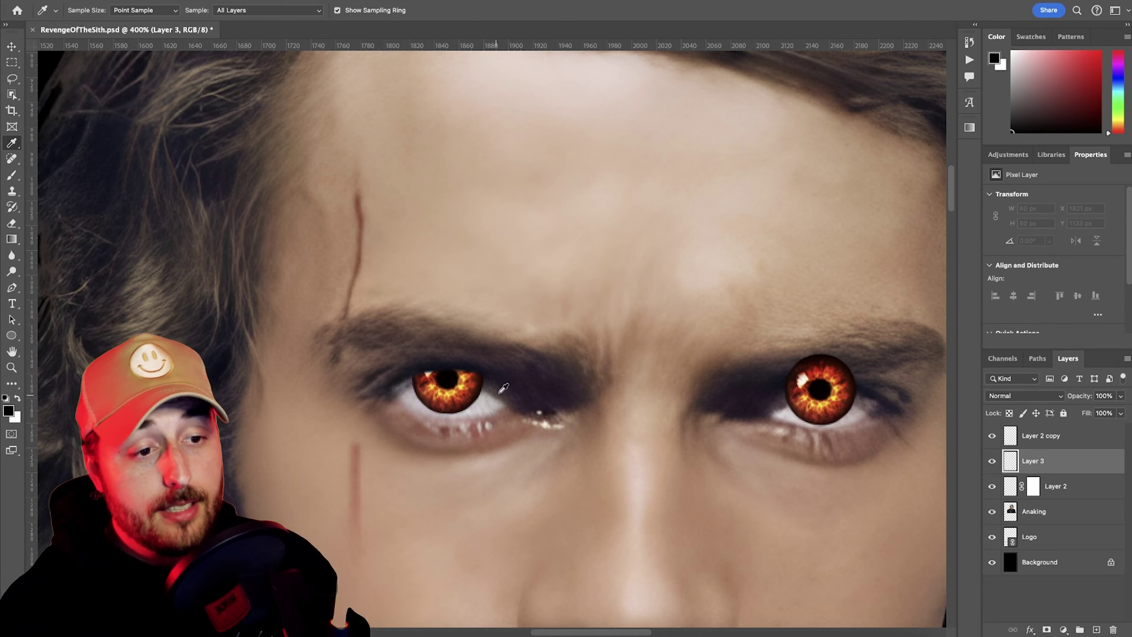
{"action": "left_click", "coordinate": [502, 389]}
{"action": "key", "text": "b"}
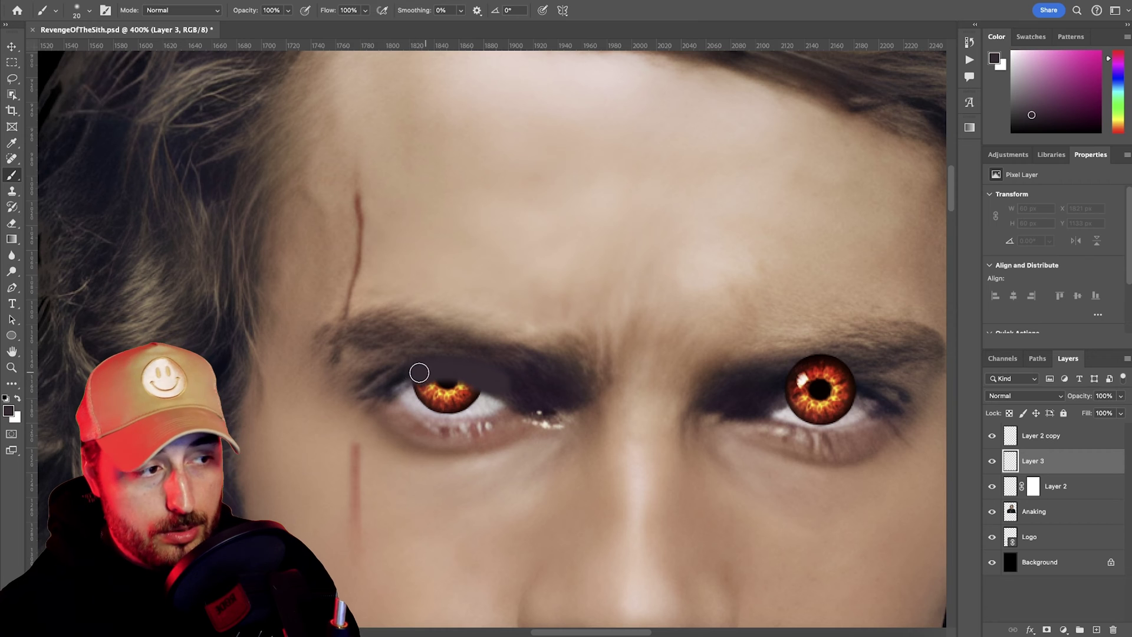
{"action": "right_click", "coordinate": [1067, 460]}
{"action": "left_click", "coordinate": [1104, 578]}
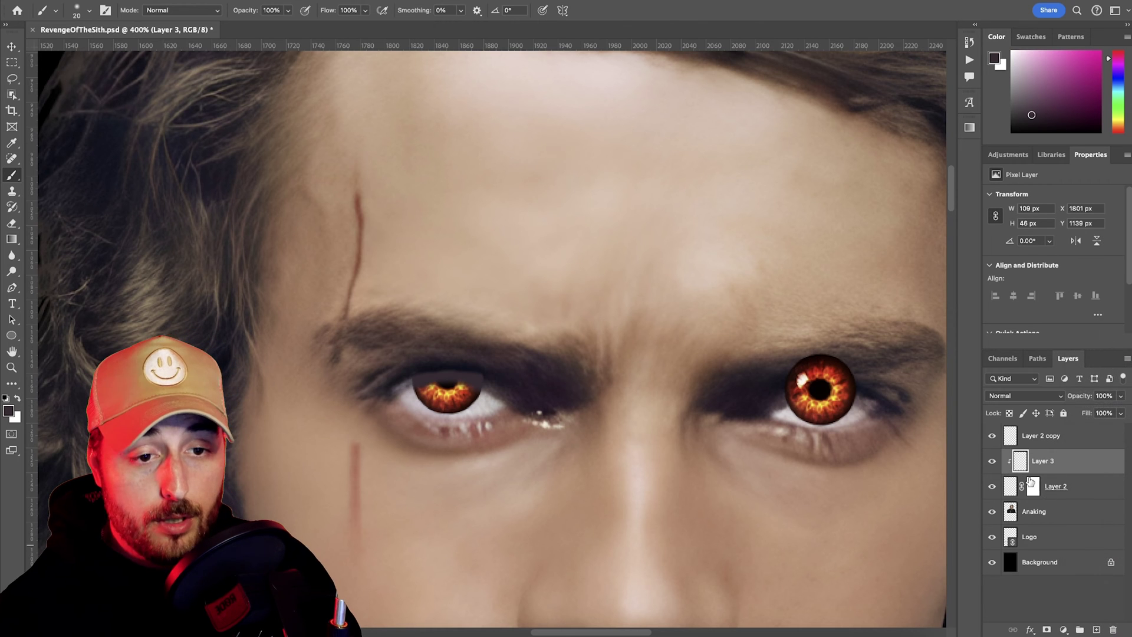
Change the blending mode of the iris on Layer 2 to Lighten.
{"action": "key", "text": "alt+bracketleft"}
{"action": "key", "text": "e"}
{"action": "left_click", "coordinate": [1036, 398]}
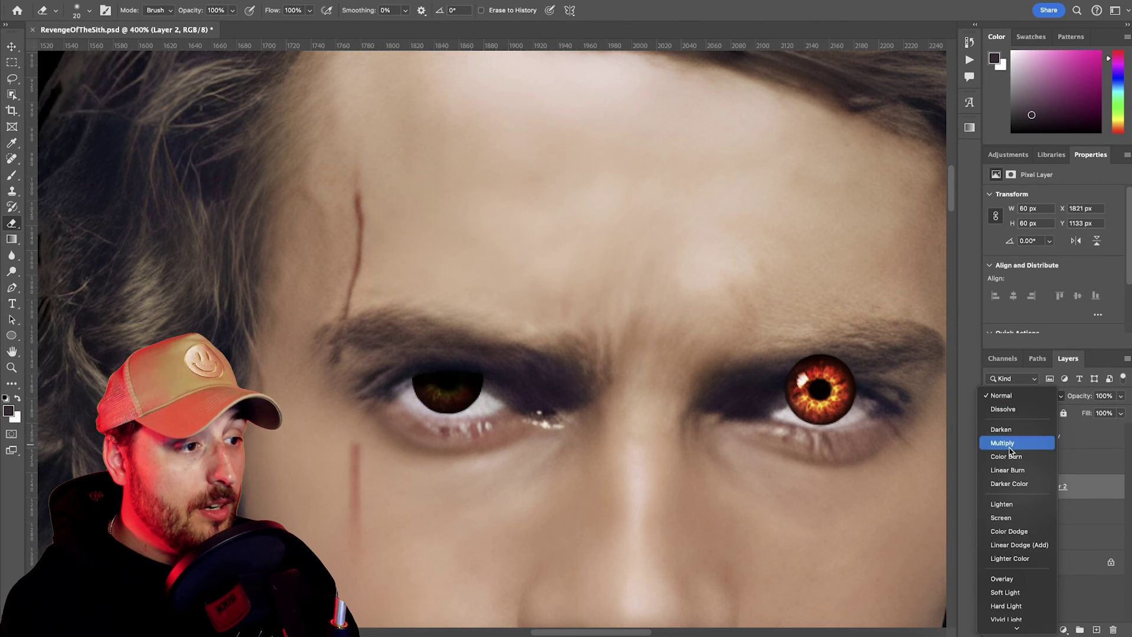
{"action": "left_click", "coordinate": [1009, 503]}
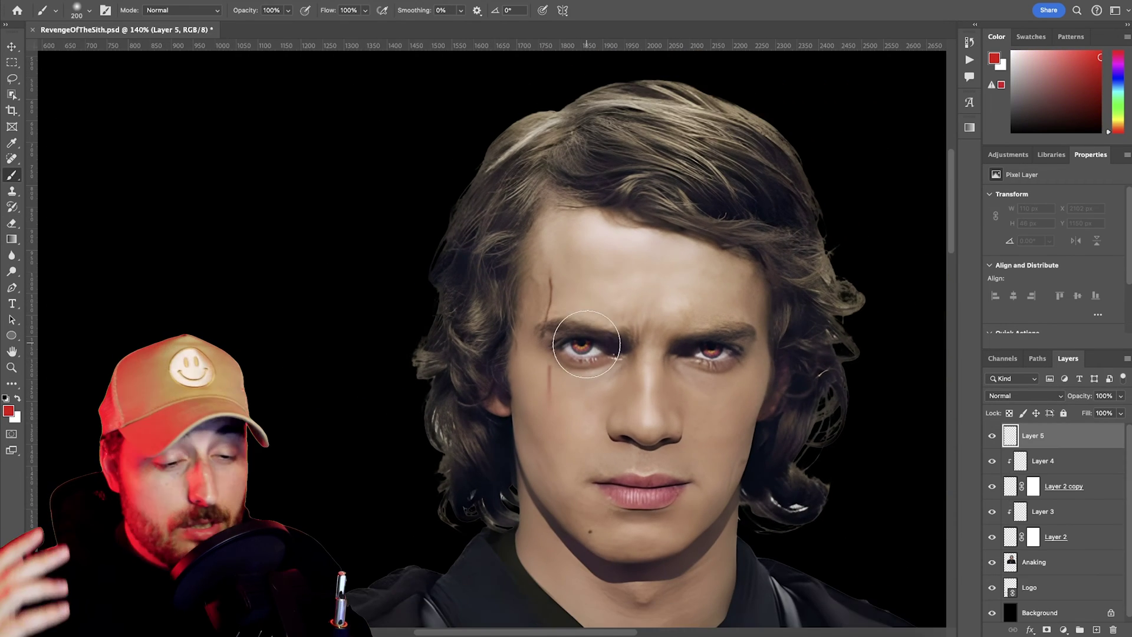
Paint a soft red glow over both of Anakin's eyes on Layer 5 with a 200 px brush.
{"action": "left_click", "coordinate": [586, 347]}
{"action": "left_click_drag", "start_coordinate": [586, 347], "coordinate": [571, 346]}
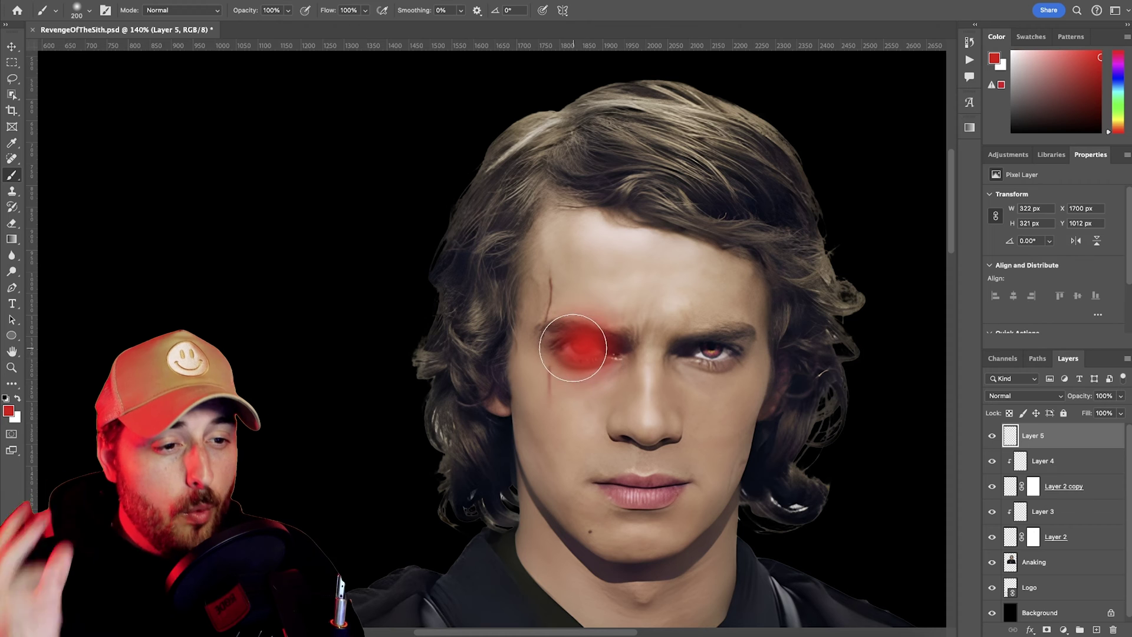
{"action": "left_click", "coordinate": [709, 354]}
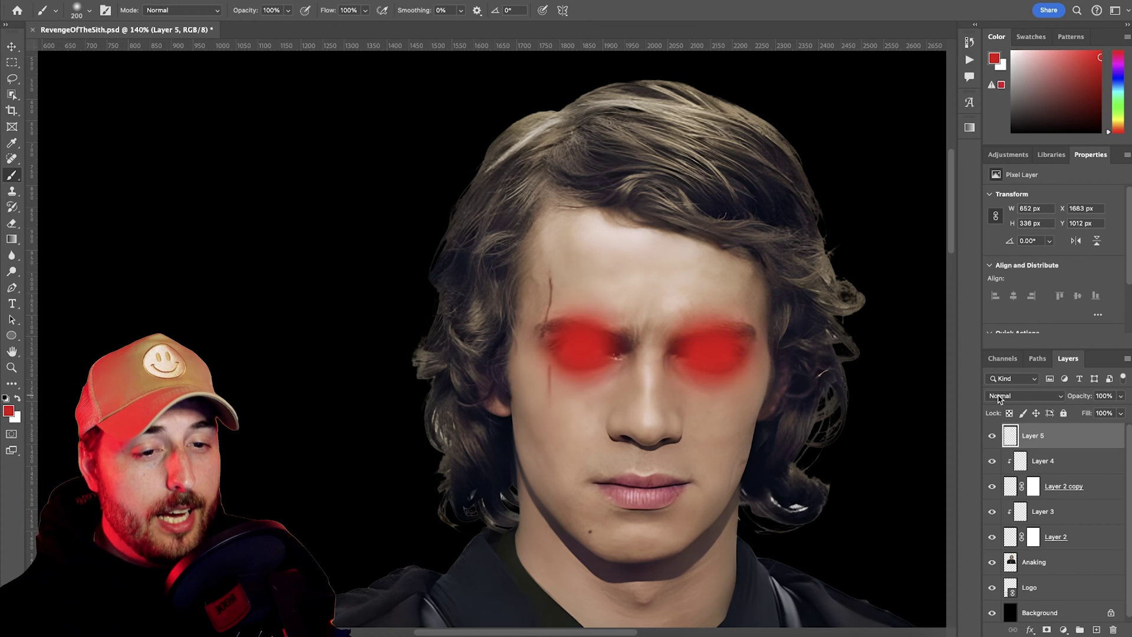
Erase the red glow above both eyes along the brow line with a 150 px eraser.
{"action": "left_click", "coordinate": [13, 223]}
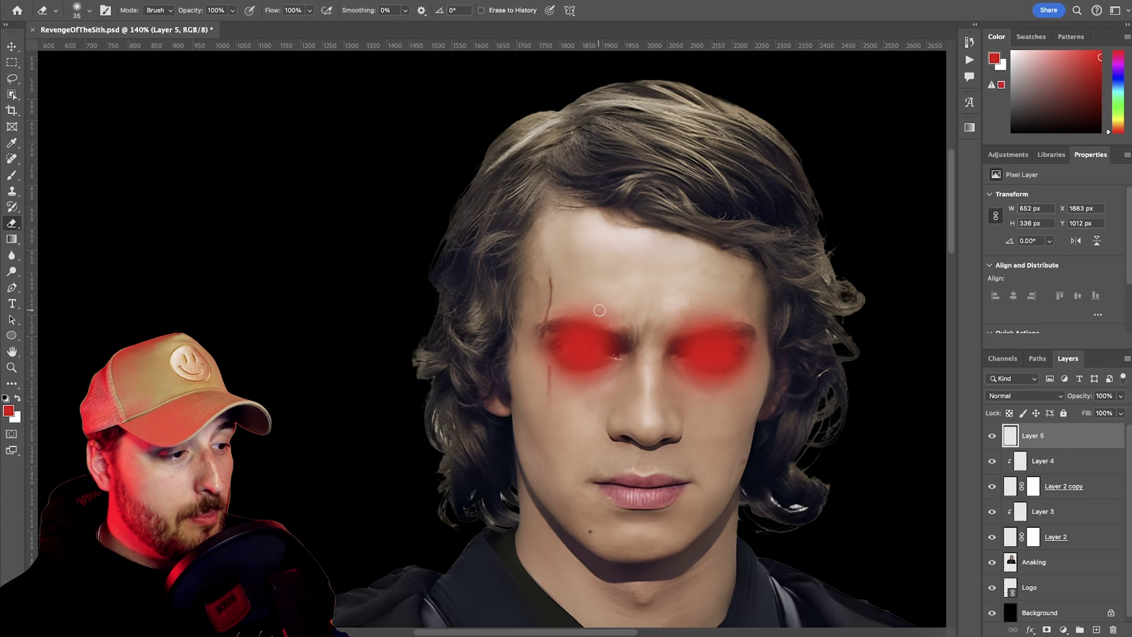
{"action": "key", "text": "bracketright"}
{"action": "key", "text": "bracketright"}
{"action": "key", "text": "bracketright"}
{"action": "key", "text": "bracketright"}
{"action": "key", "text": "bracketright"}
{"action": "key", "text": "bracketright"}
{"action": "left_click_drag", "start_coordinate": [548, 310], "coordinate": [754, 309]}
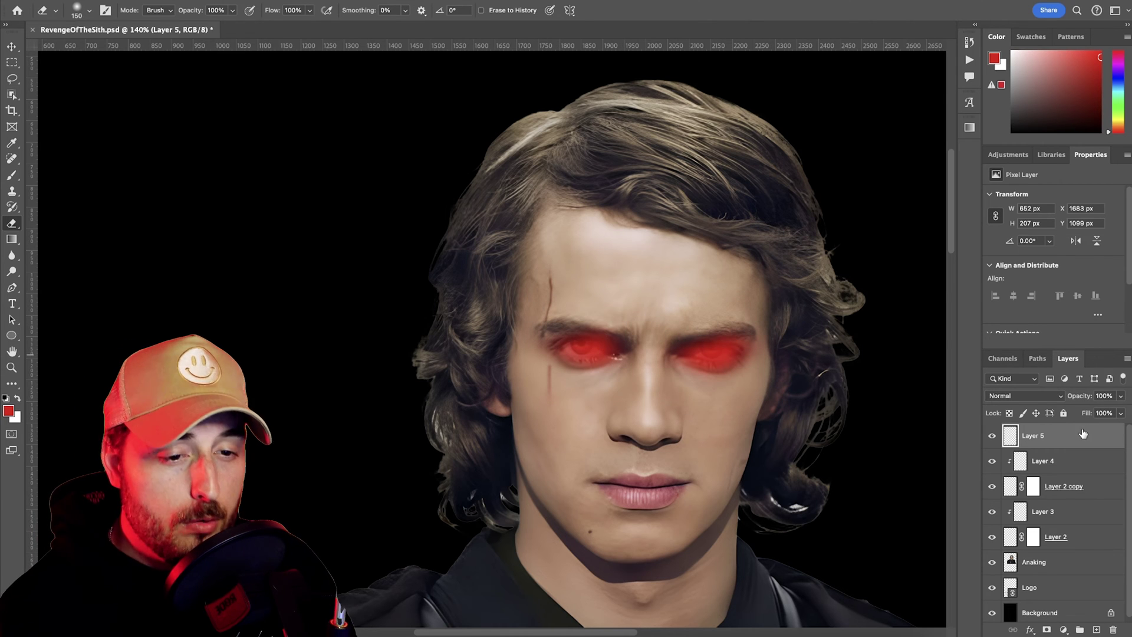
Set the blending mode of the red eye glow on Layer 5 to Soft Light.
{"action": "left_click", "coordinate": [1025, 395]}
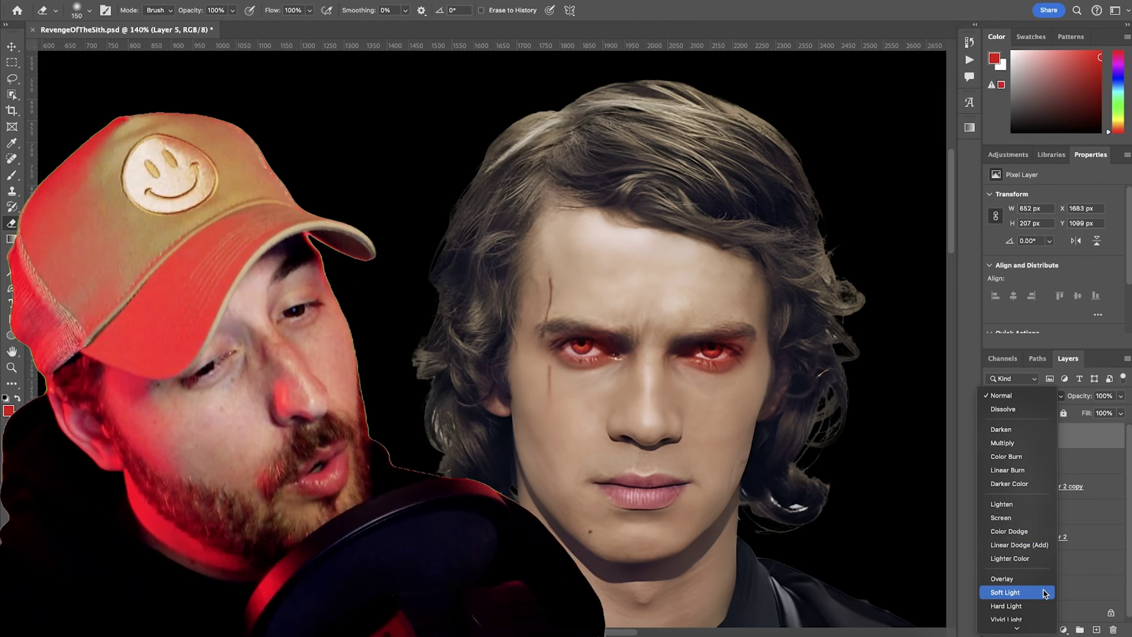
{"action": "left_click", "coordinate": [1039, 593]}
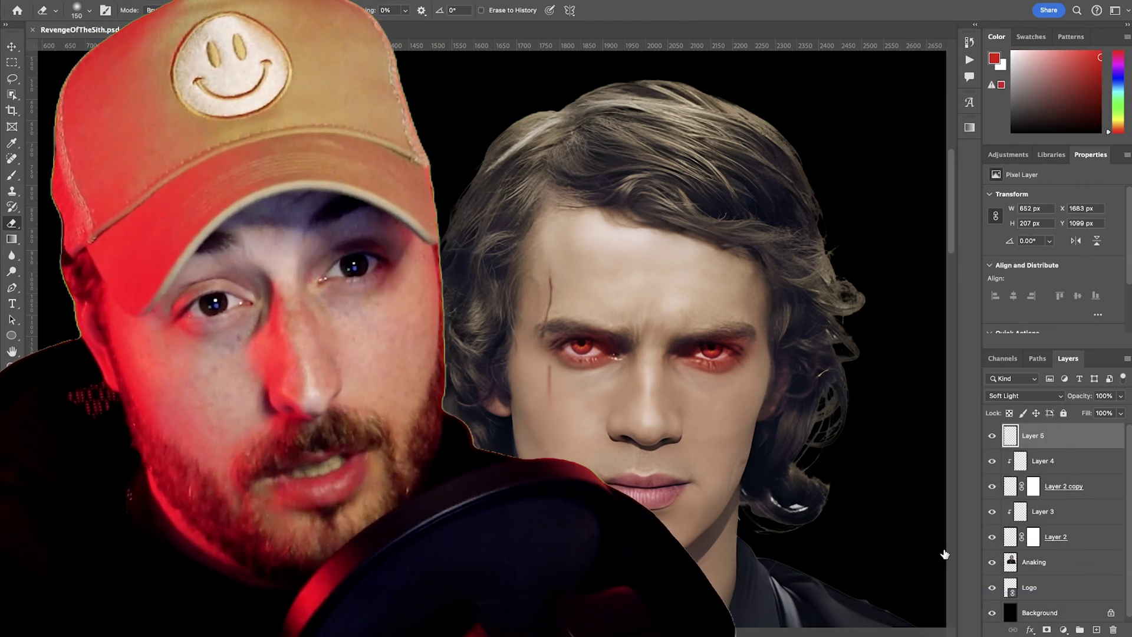
{"action": "left_click", "coordinate": [1026, 395]}
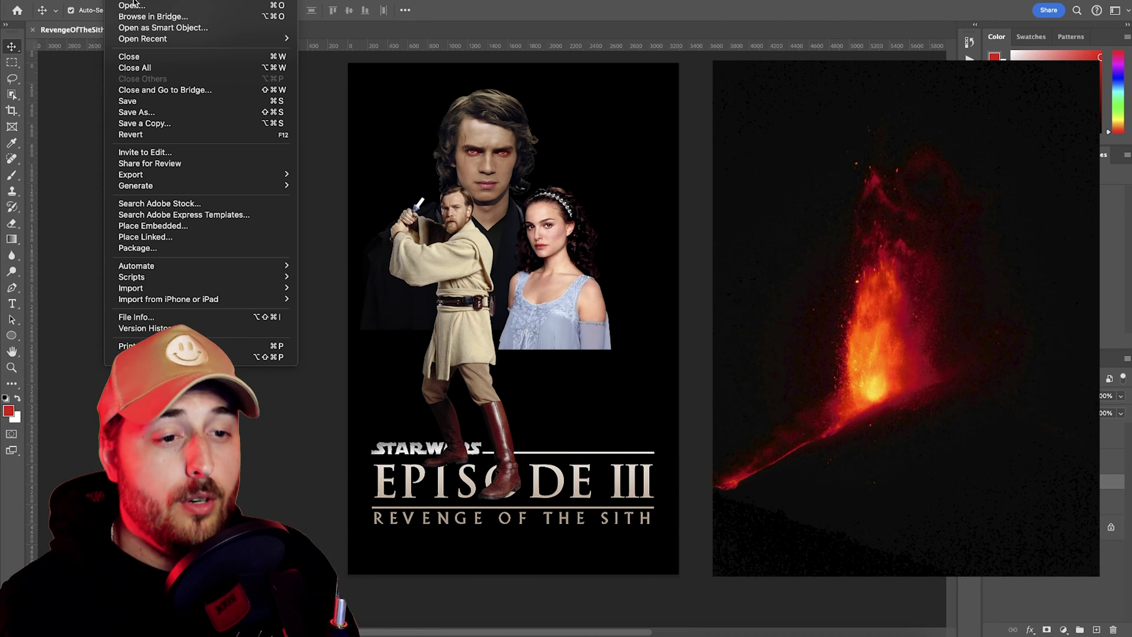
Preview the usgs volcano, Screen Shot and s-l1600 images in the Star Wars Photos folder.
{"action": "left_click", "coordinate": [134, 5]}
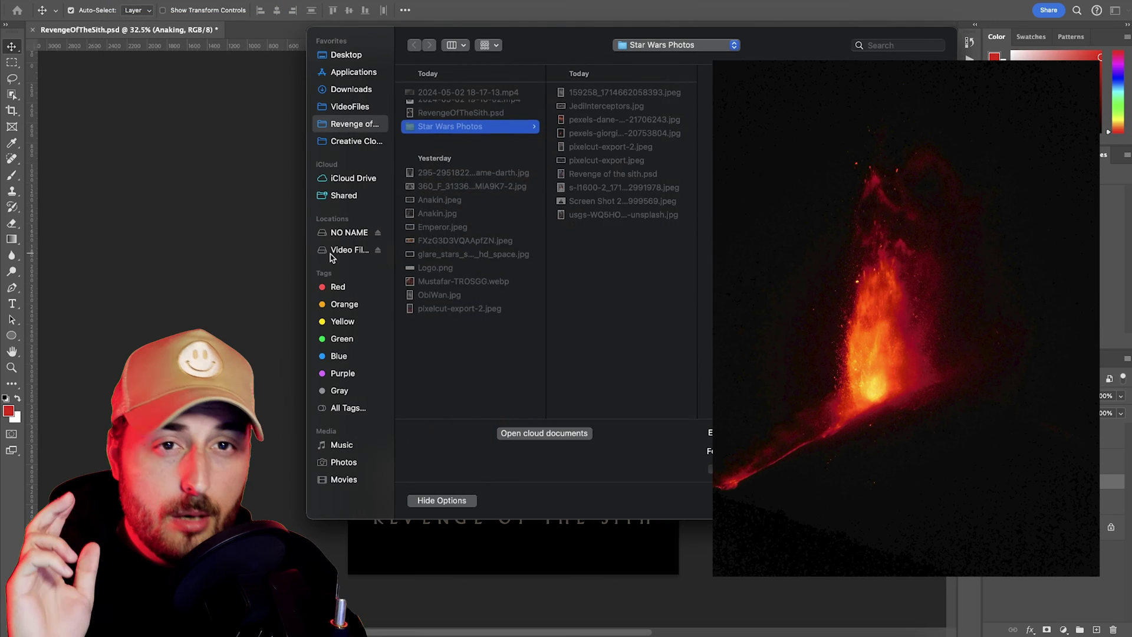
{"action": "left_click", "coordinate": [614, 216]}
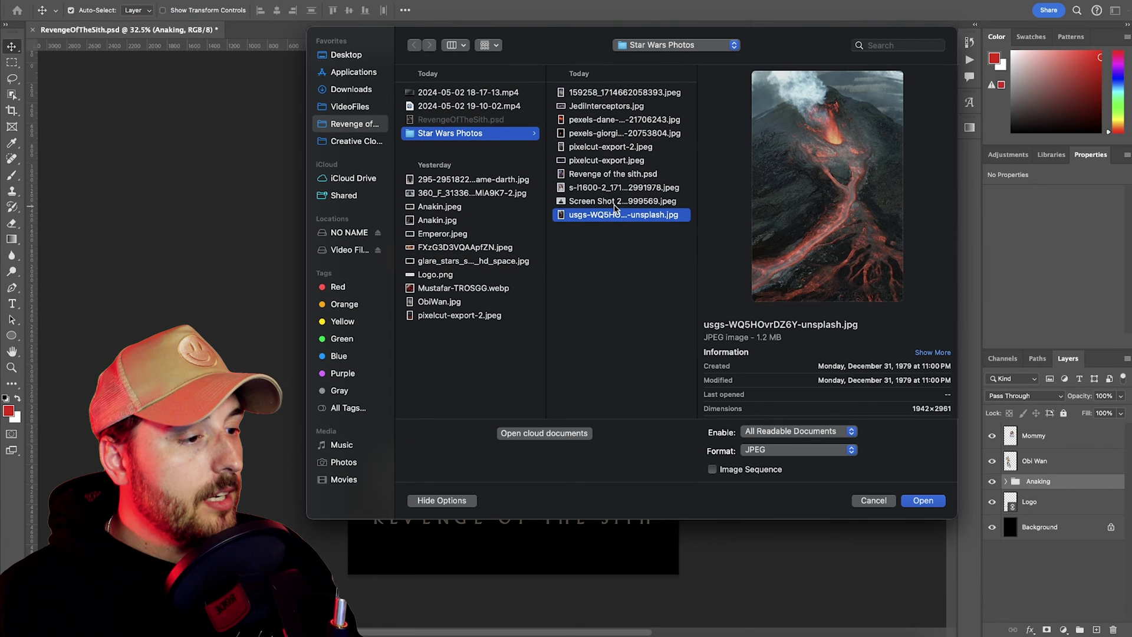
{"action": "left_click", "coordinate": [616, 201]}
{"action": "left_click", "coordinate": [623, 188]}
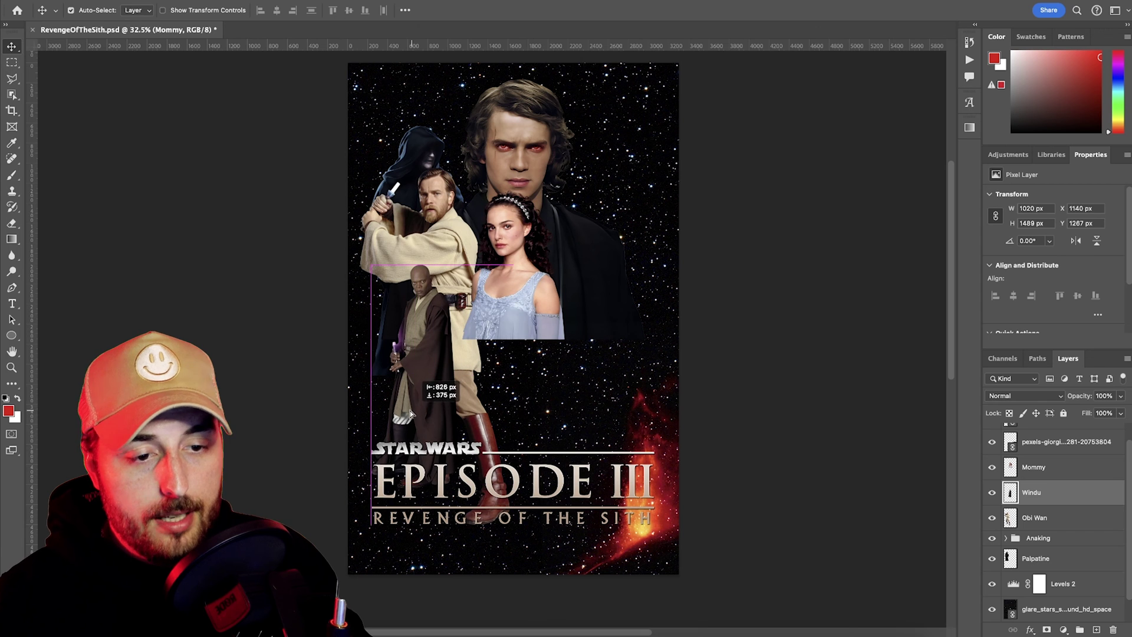
Reposition the woman in the blue dress on the poster and duplicate the lava eruption layer.
{"action": "left_click_drag", "start_coordinate": [522, 350], "coordinate": [500, 329]}
{"action": "left_click_drag", "start_coordinate": [1055, 442], "coordinate": [1095, 628]}
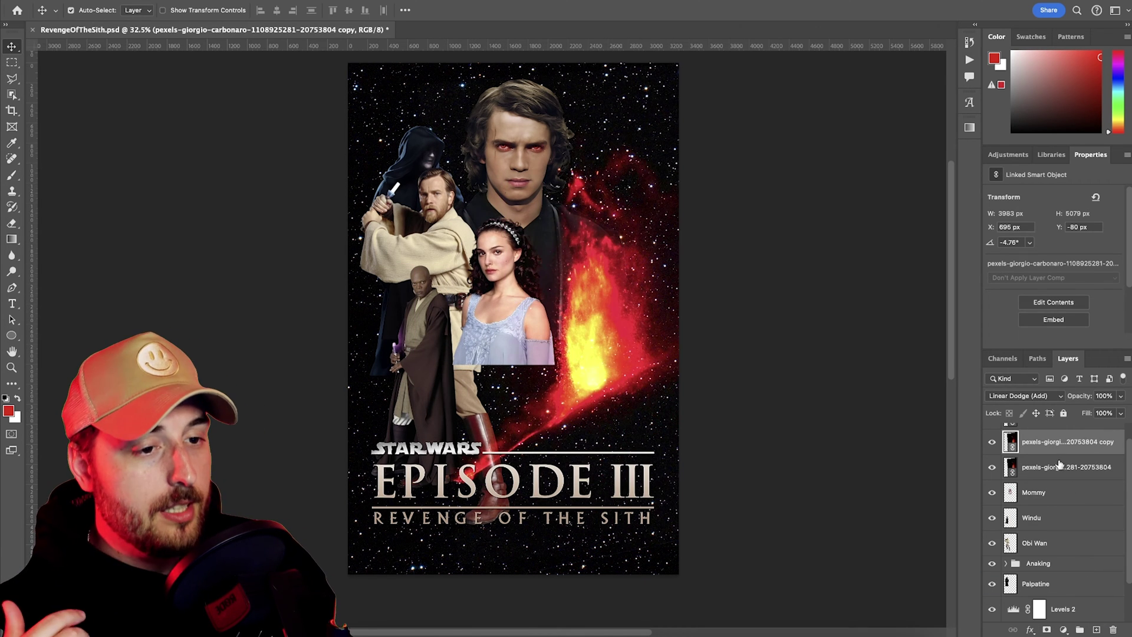
Set the original lava layer beneath the copy to the Normal blending mode.
{"action": "left_click", "coordinate": [1048, 474]}
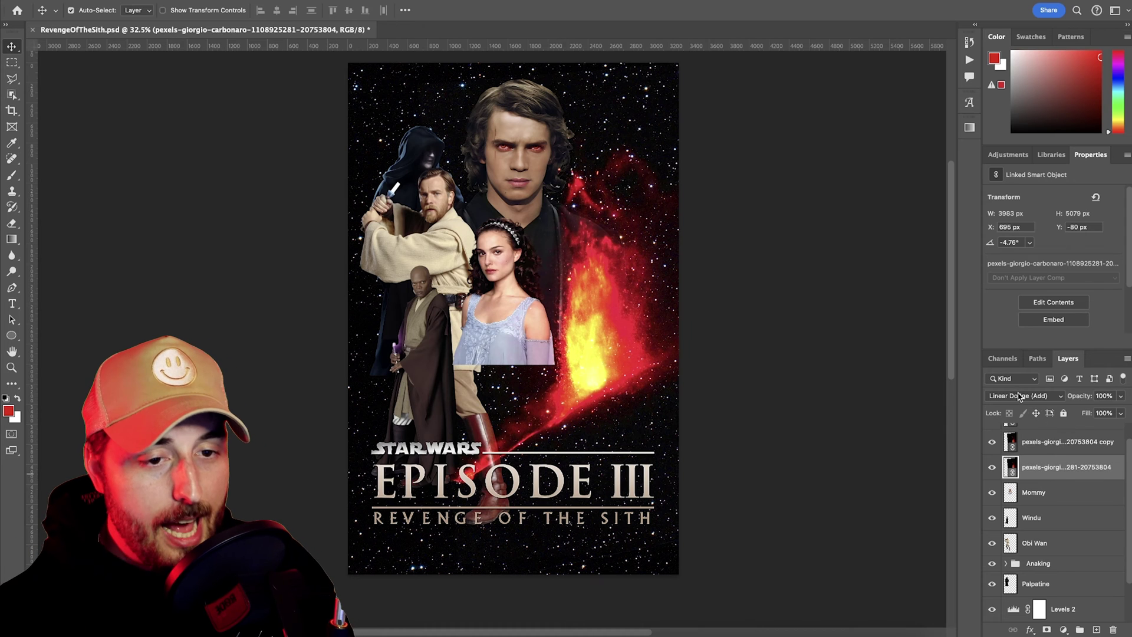
{"action": "left_click", "coordinate": [1018, 396]}
{"action": "left_click", "coordinate": [1009, 242]}
Add a layer mask to the original lava layer and paint it black over the characters to reveal them.
{"action": "left_click", "coordinate": [1046, 629]}
{"action": "key", "text": "b"}
{"action": "key", "text": "d"}
{"action": "mouse_move", "coordinate": [497, 139]}
{"action": "left_mouse_down"}
{"action": "mouse_move", "coordinate": [391, 157]}
{"action": "mouse_move", "coordinate": [459, 141]}
{"action": "mouse_move", "coordinate": [444, 207]}
{"action": "mouse_move", "coordinate": [452, 266]}
{"action": "mouse_move", "coordinate": [583, 219]}
{"action": "mouse_move", "coordinate": [524, 271]}
{"action": "mouse_move", "coordinate": [525, 347]}
{"action": "mouse_move", "coordinate": [382, 386]}
{"action": "left_mouse_up"}
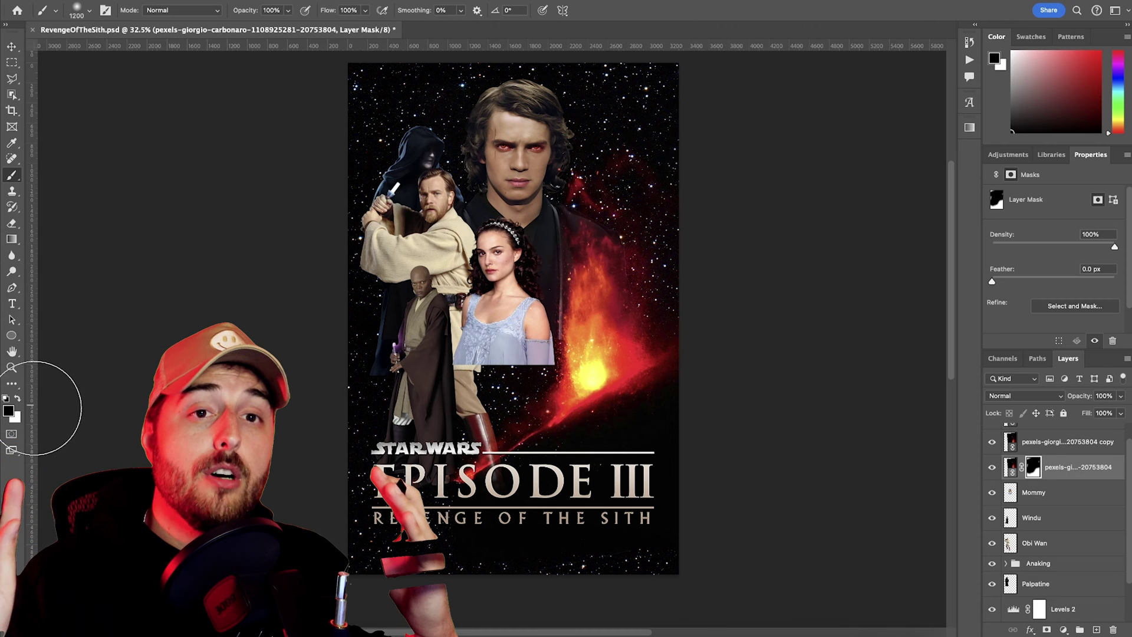
Switch the mask brush to white and reduce its size to 500 px.
{"action": "left_click", "coordinate": [17, 398]}
{"action": "key", "text": "bracketleft"}
{"action": "key", "text": "bracketleft"}
{"action": "key", "text": "bracketleft"}
{"action": "key", "text": "bracketleft"}
{"action": "key", "text": "bracketleft"}
{"action": "key", "text": "bracketleft"}
{"action": "key", "text": "bracketleft"}
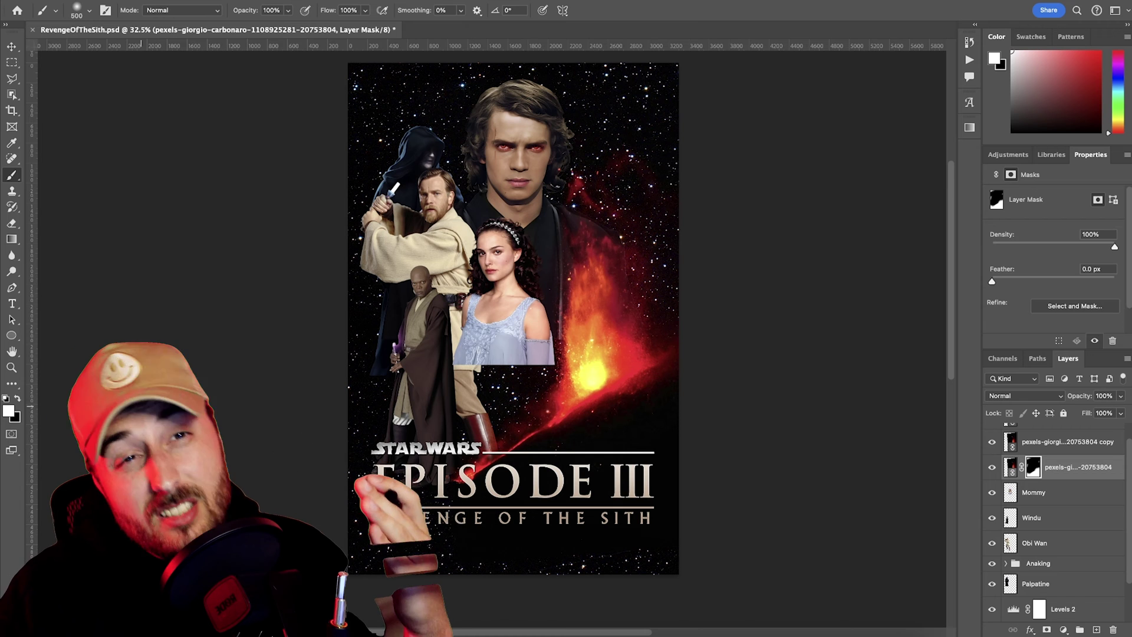
Select both lava layers and reposition them together beside Anakin.
{"action": "left_click", "coordinate": [11, 47]}
{"action": "left_click", "coordinate": [1090, 445]}
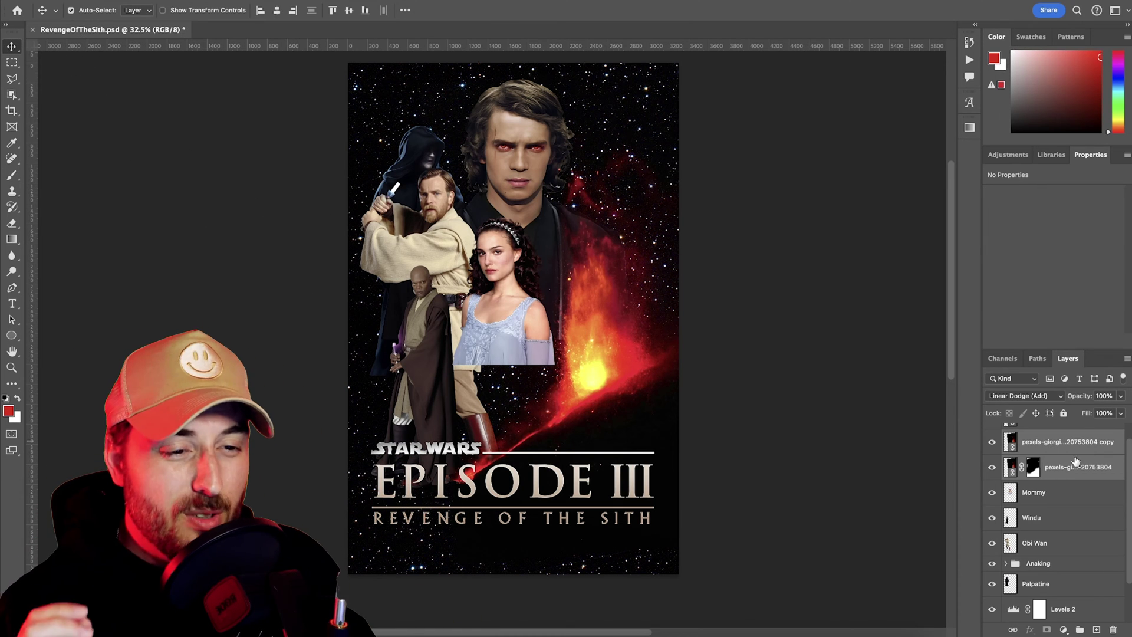
{"action": "key", "text": "ctrl+t"}
{"action": "mouse_move", "coordinate": [635, 352]}
{"action": "left_mouse_down"}
{"action": "mouse_move", "coordinate": [631, 336]}
{"action": "mouse_move", "coordinate": [638, 357]}
{"action": "left_mouse_up"}
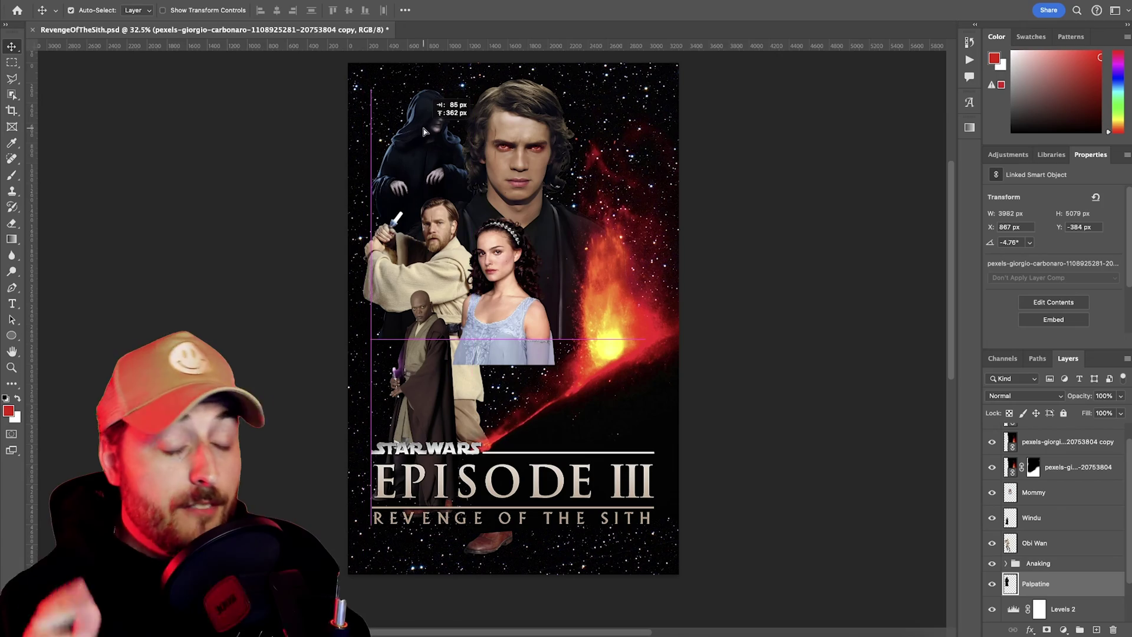
Move the hooded Palpatine figure up beside Anakin's head and shift Windu slightly toward the poster's left edge.
{"action": "left_click", "coordinate": [424, 129]}
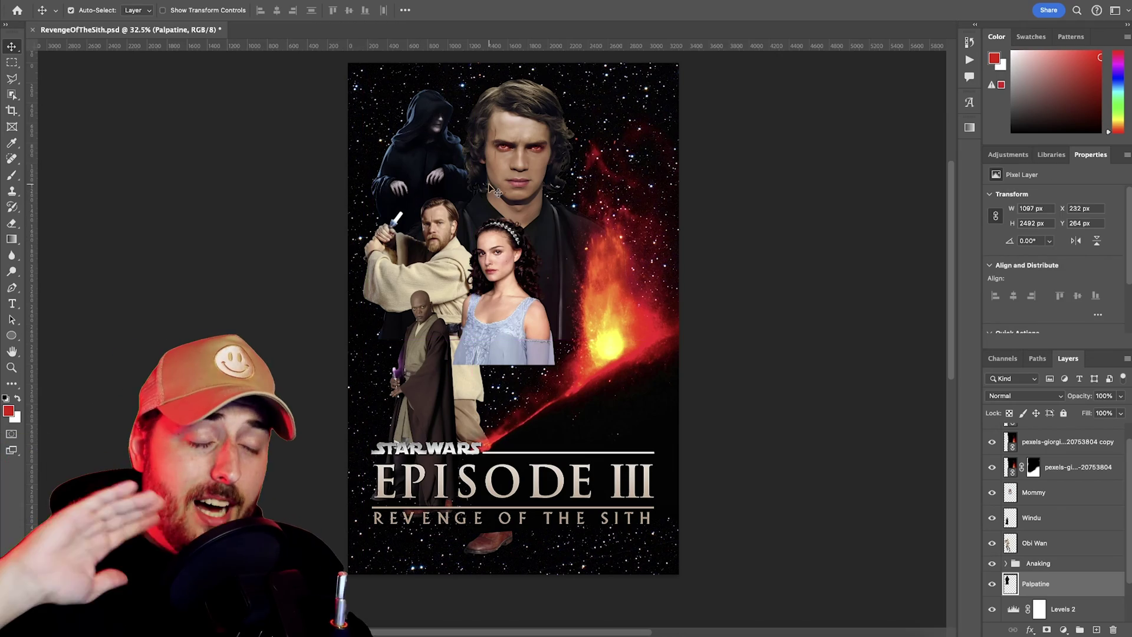
{"action": "left_click_drag", "start_coordinate": [446, 368], "coordinate": [442, 367]}
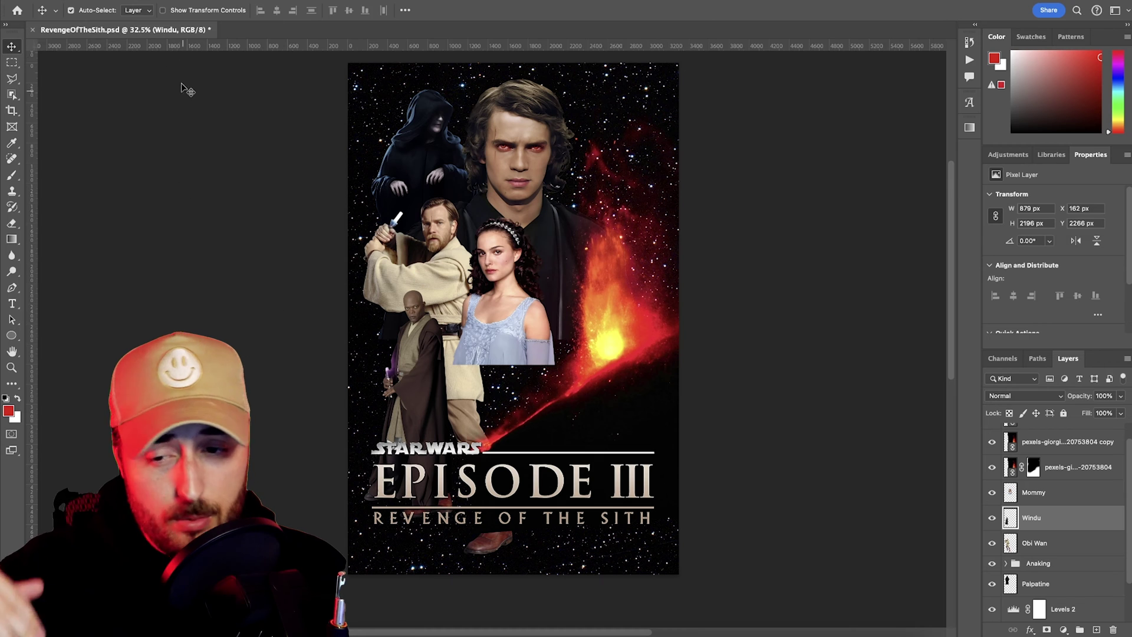
Open the Obi-Wan lightsaber photo 159258_1714662058393.jpeg from the Star Wars Photos folder.
{"action": "left_click", "coordinate": [118, 2]}
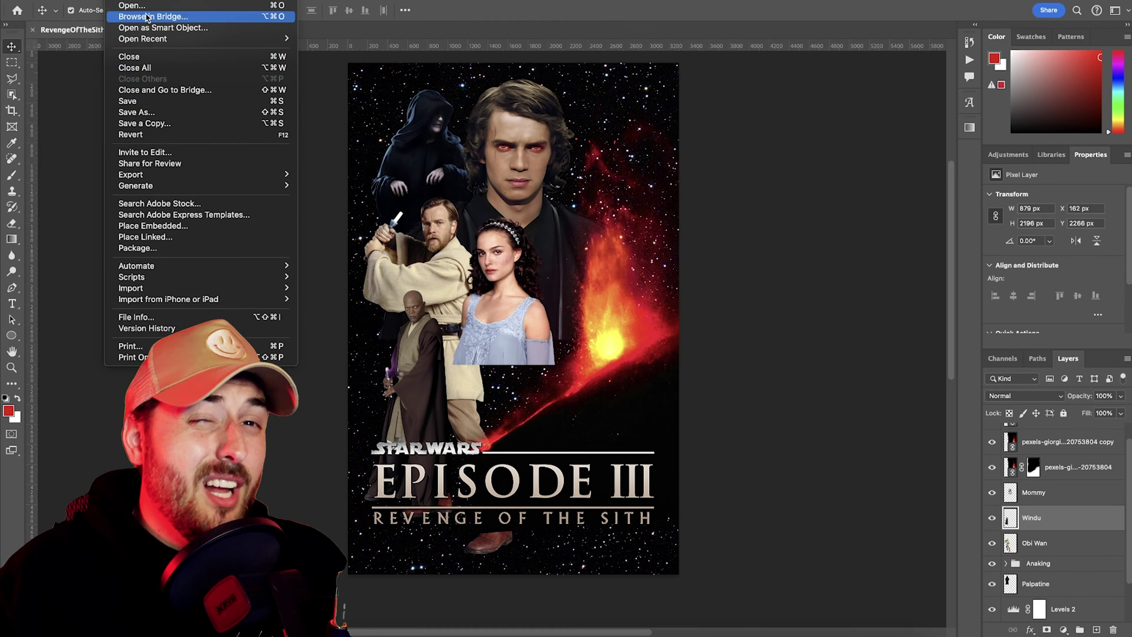
{"action": "left_click", "coordinate": [563, 187]}
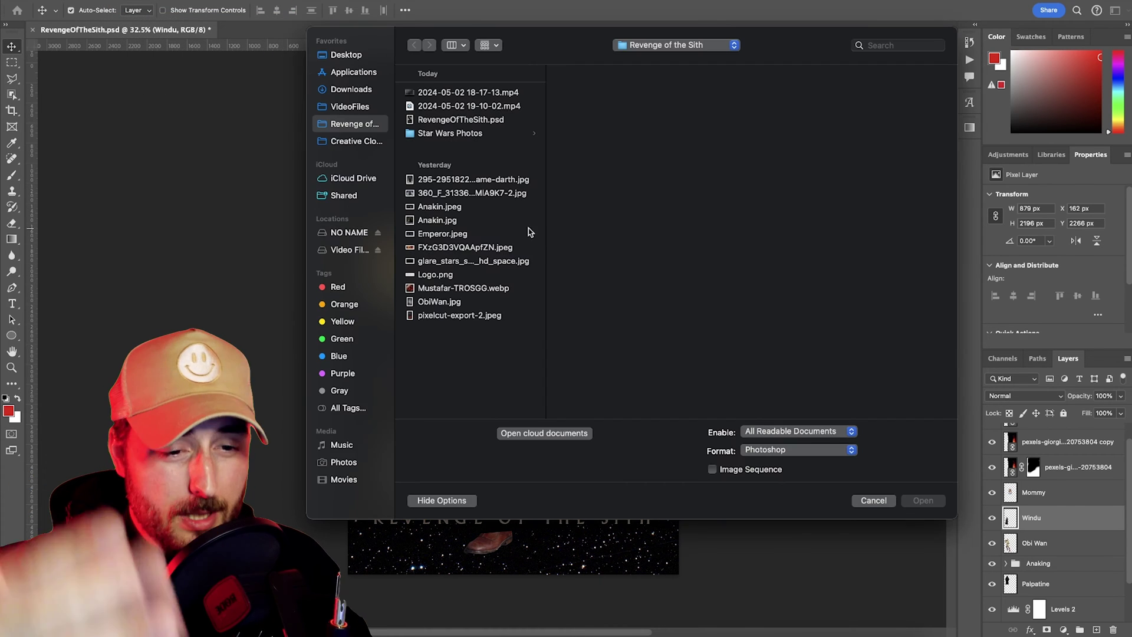
{"action": "left_click", "coordinate": [470, 135]}
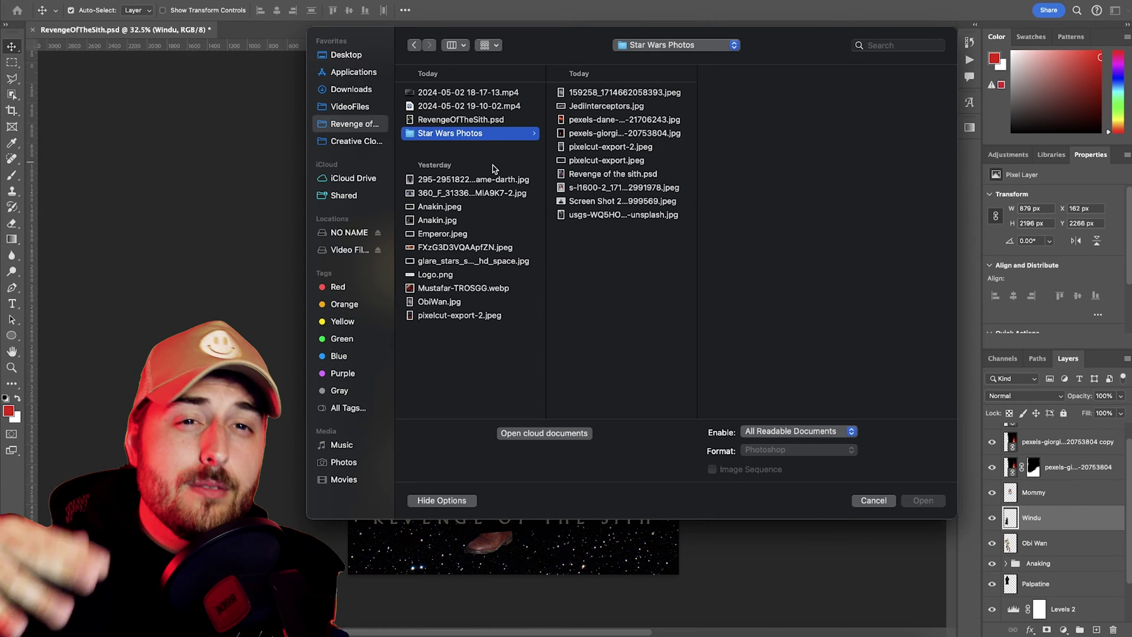
{"action": "left_click", "coordinate": [351, 89]}
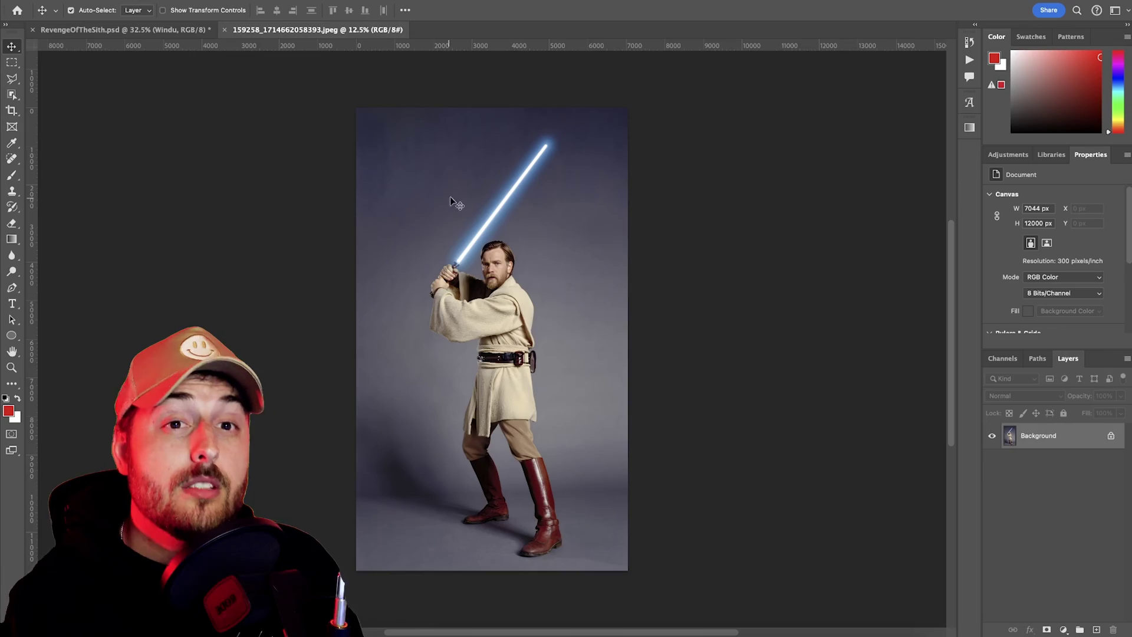
Trace the core of Obi-Wan's lightsaber blade with the Pen tool as a white-filled shape without a stroke.
{"action": "left_click_drag", "start_coordinate": [445, 265], "coordinate": [498, 261]}
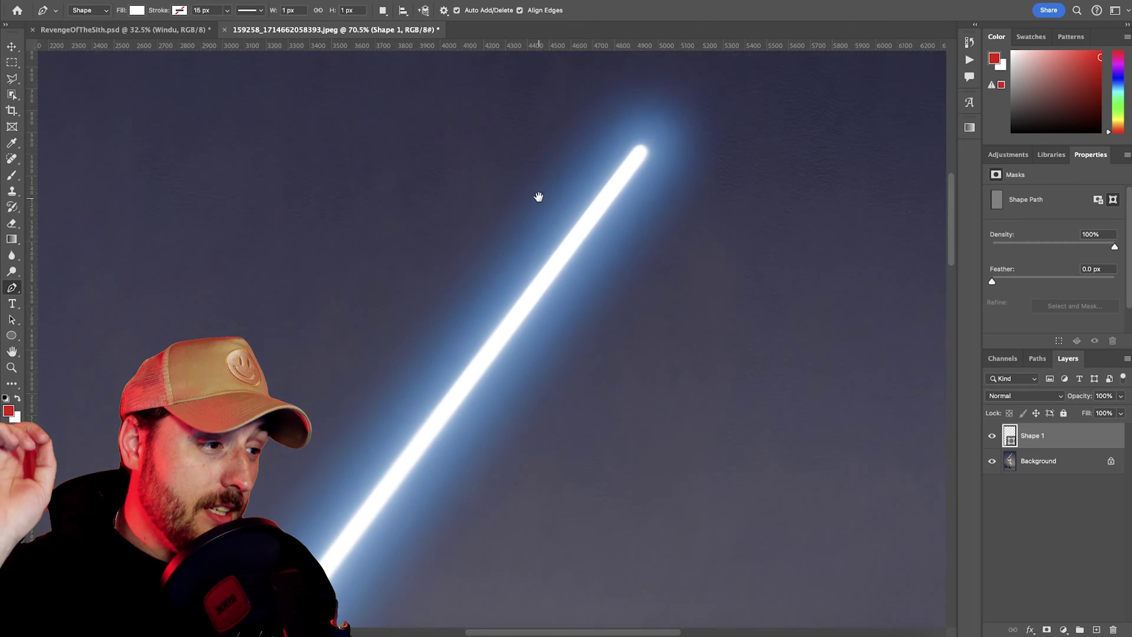
{"action": "left_click_drag", "start_coordinate": [538, 195], "coordinate": [487, 298]}
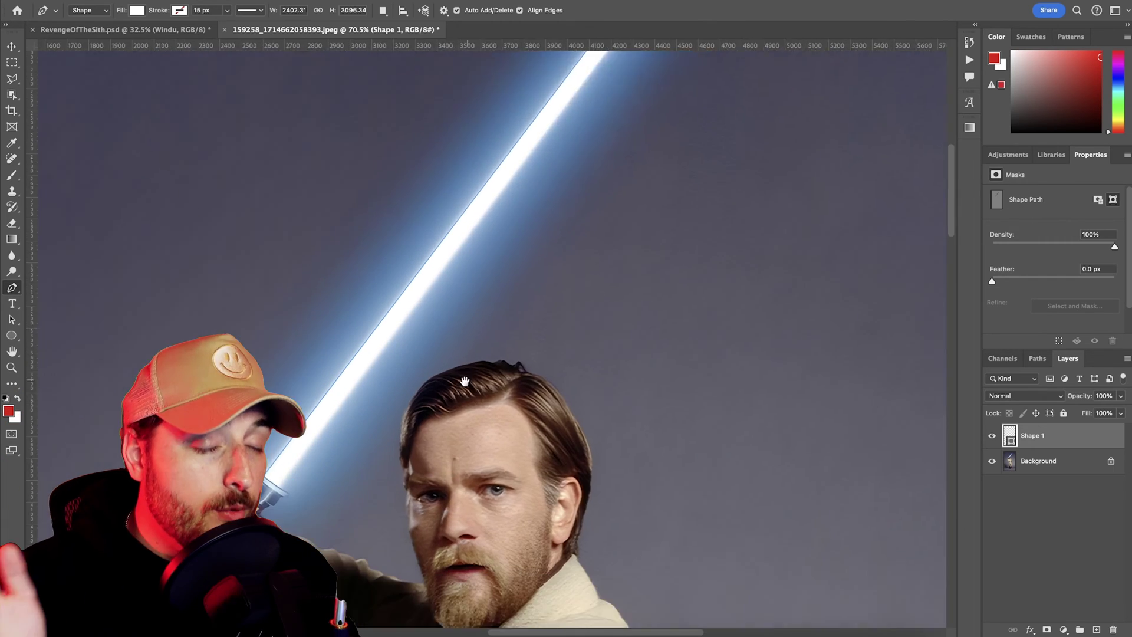
{"action": "left_click_drag", "start_coordinate": [471, 377], "coordinate": [525, 250]}
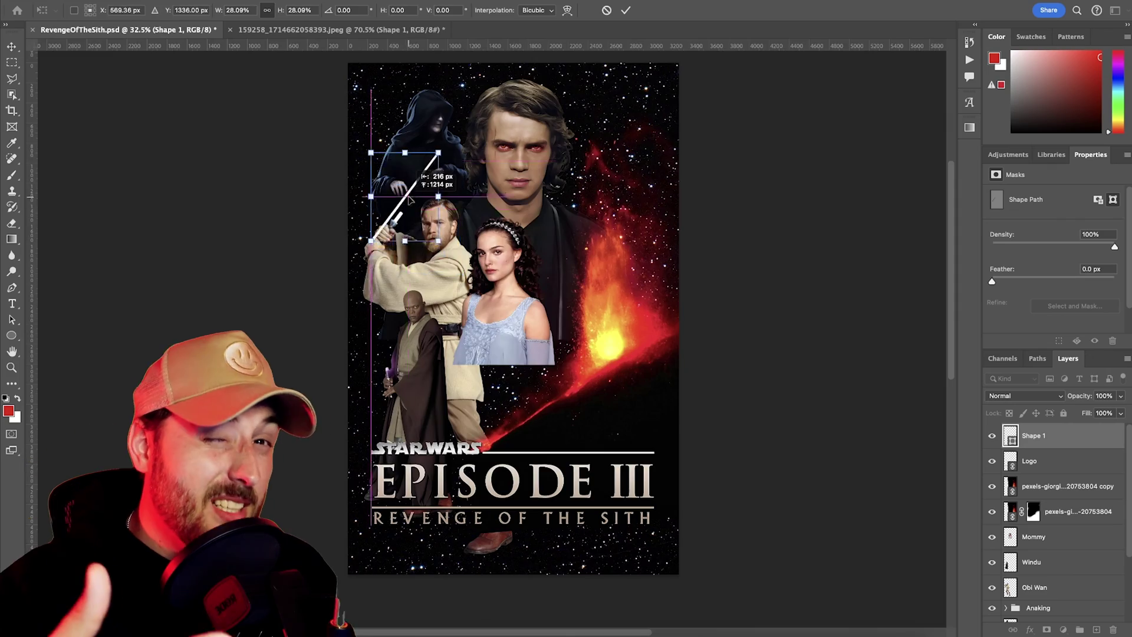
Fit the white blade shape onto Obi-Wan's hilt in the poster and place its layer directly below the Obi Wan layer.
{"action": "key", "text": "z"}
{"action": "left_click", "coordinate": [321, 329]}
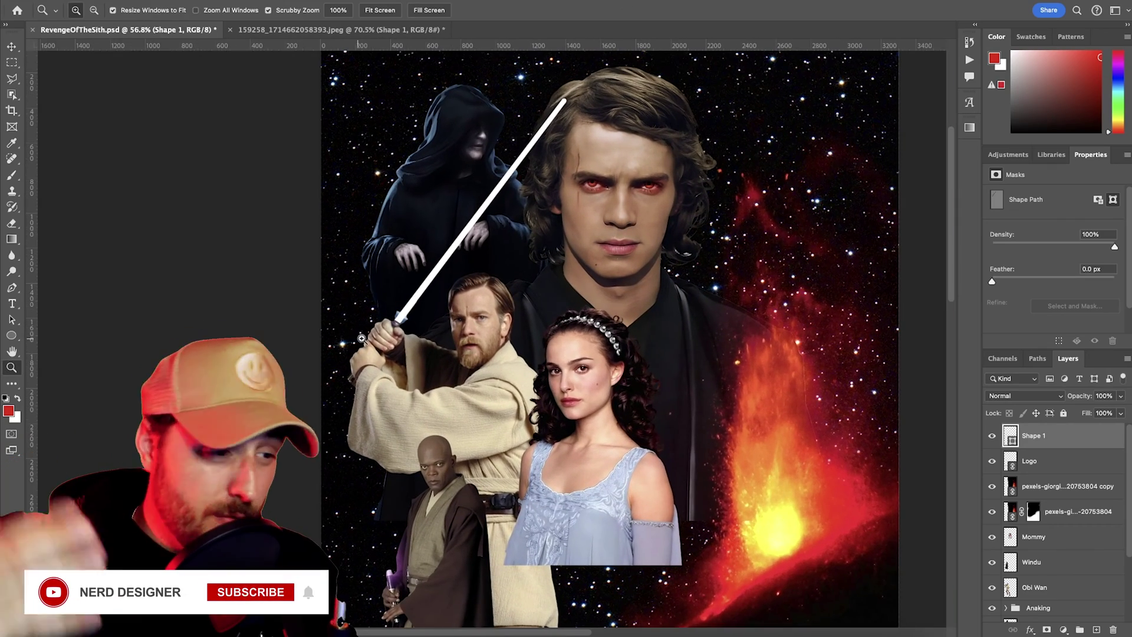
{"action": "key", "text": "v"}
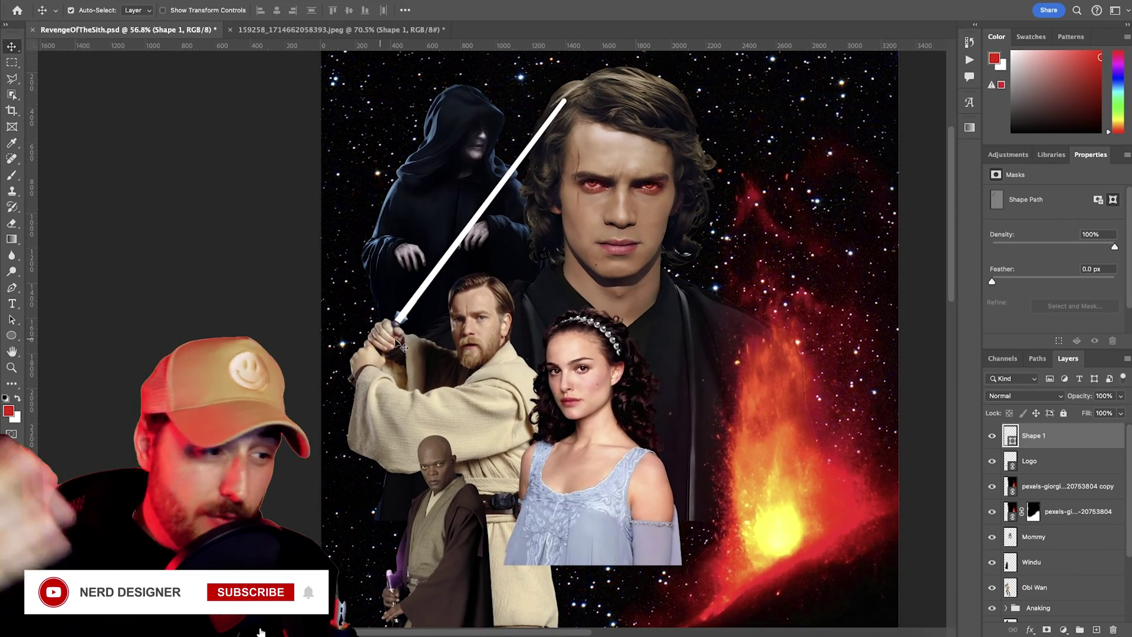
{"action": "left_click_drag", "start_coordinate": [1076, 439], "coordinate": [1068, 594]}
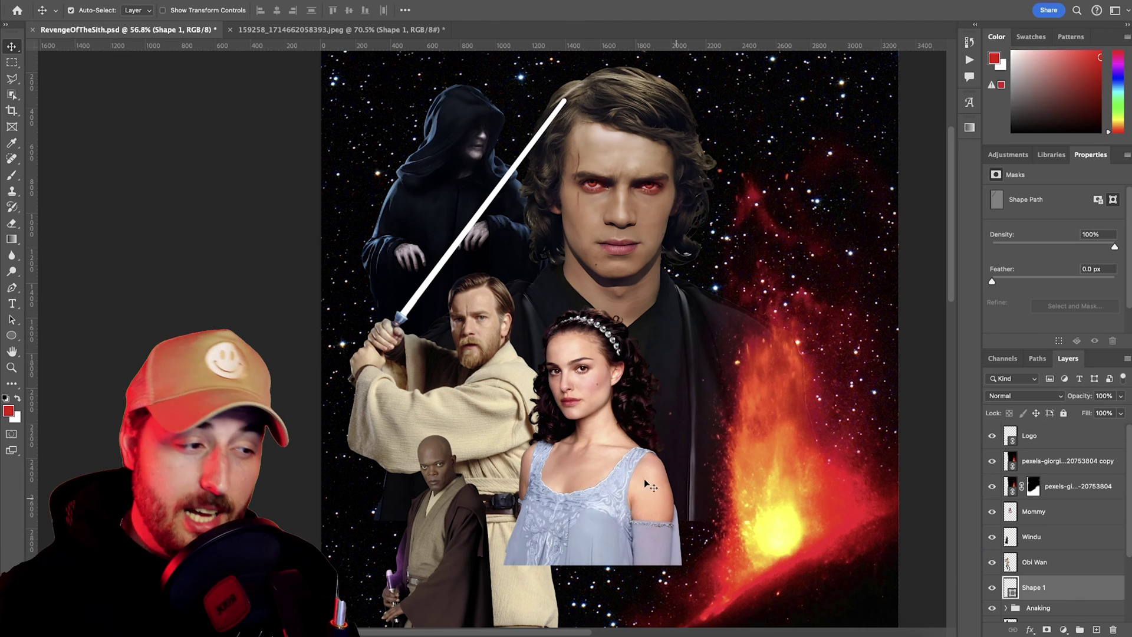
Close the Obi-Wan source photo and return to the RevengeOfTheSith.psd poster.
{"action": "left_click", "coordinate": [135, 148]}
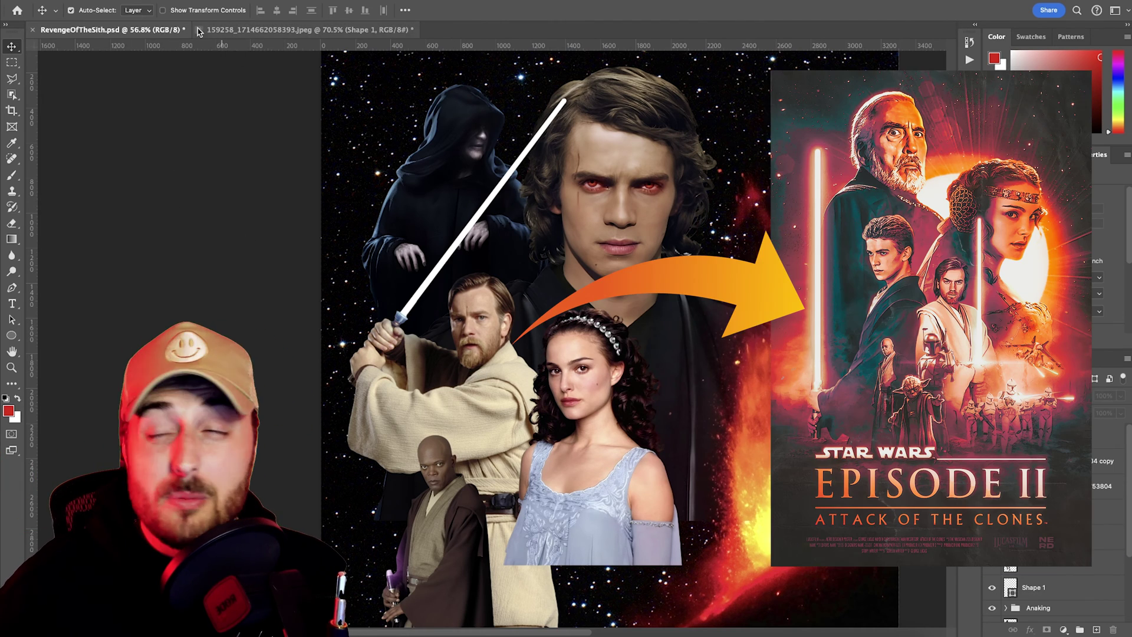
{"action": "left_click", "coordinate": [199, 30]}
{"action": "left_click", "coordinate": [607, 245]}
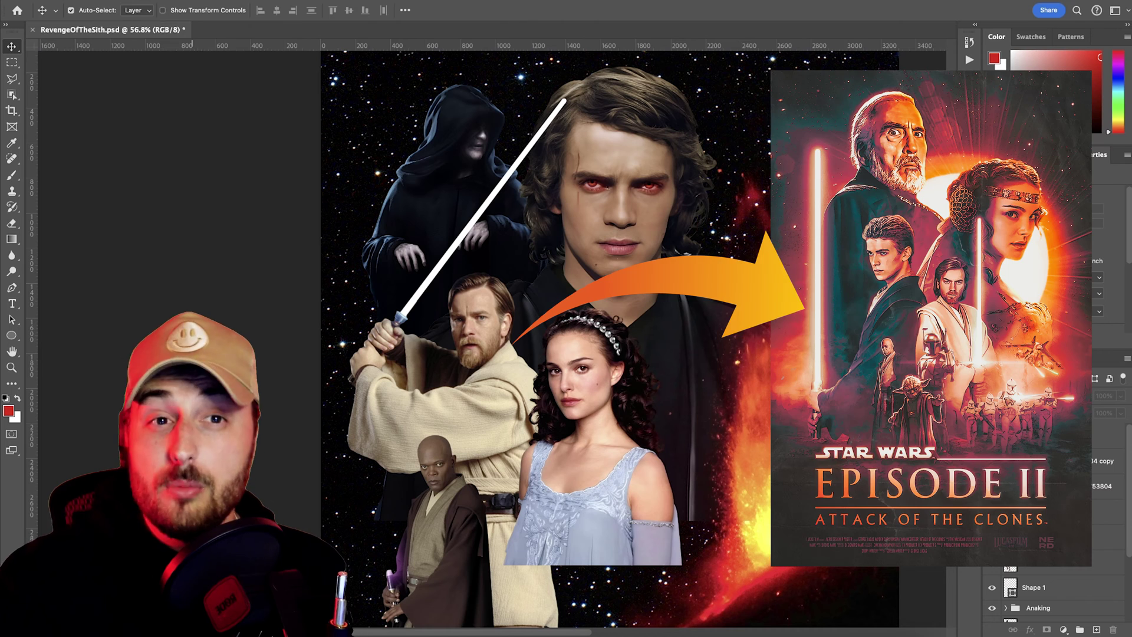
{"action": "left_click", "coordinate": [126, 1]}
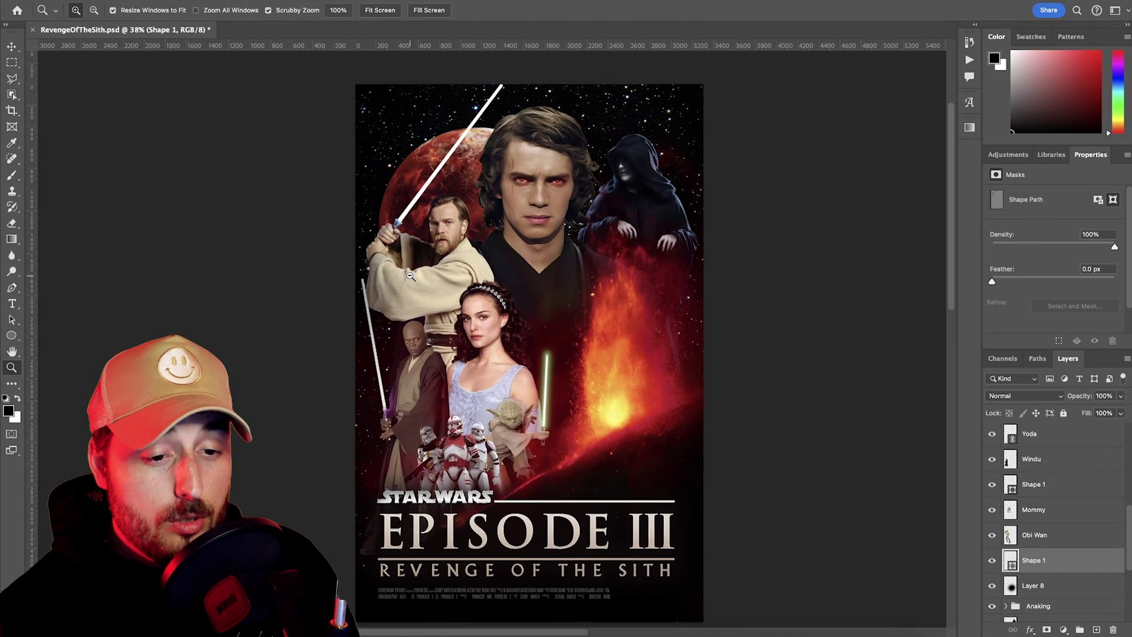
Add a blue Linear Dodge (Add) outer glow to Obi-Wan's blade with 18% spread and a size of 213 px.
{"action": "left_click_drag", "start_coordinate": [436, 257], "coordinate": [431, 252]}
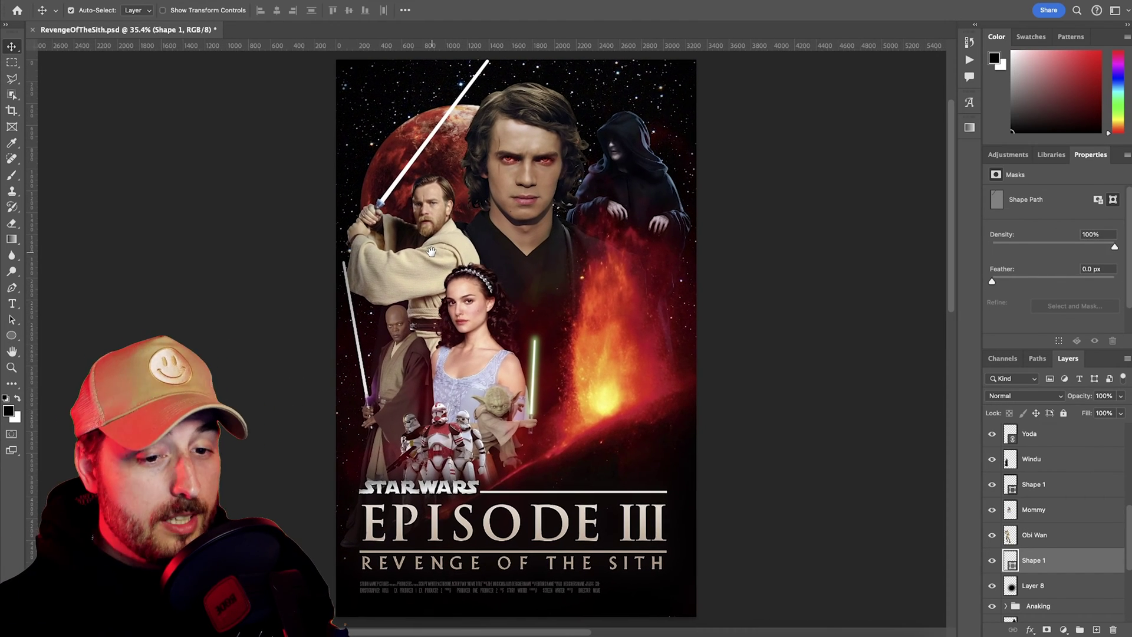
{"action": "double_click", "coordinate": [1056, 565]}
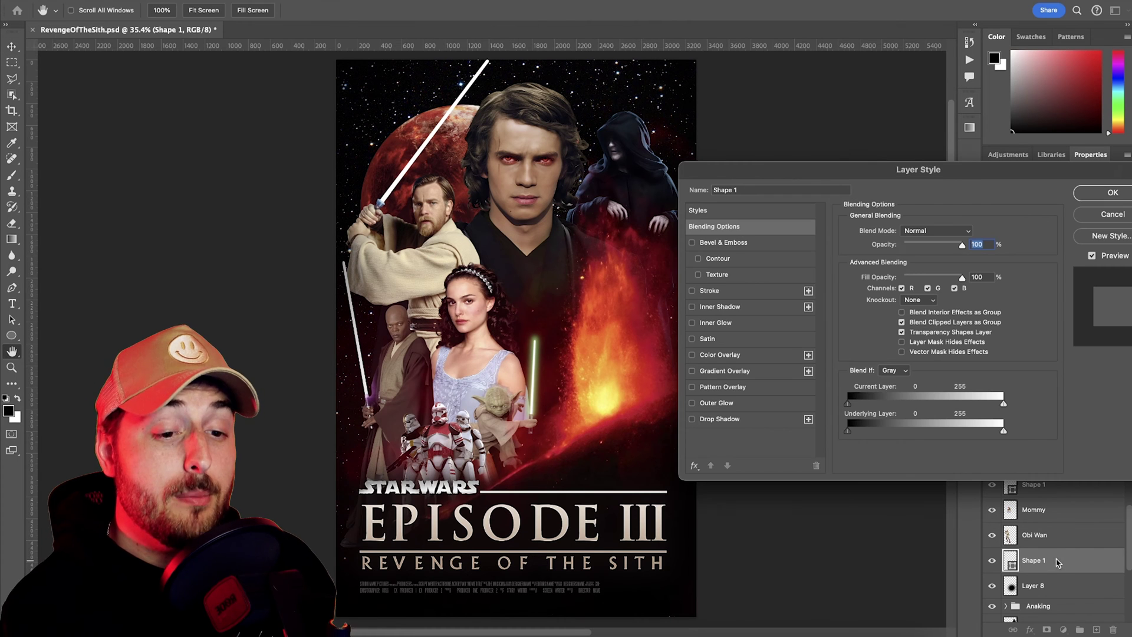
{"action": "left_click", "coordinate": [692, 403]}
{"action": "left_click", "coordinate": [755, 402]}
{"action": "mouse_move", "coordinate": [920, 352]}
{"action": "left_mouse_down"}
{"action": "mouse_move", "coordinate": [938, 352]}
{"action": "mouse_move", "coordinate": [899, 343]}
{"action": "left_mouse_up"}
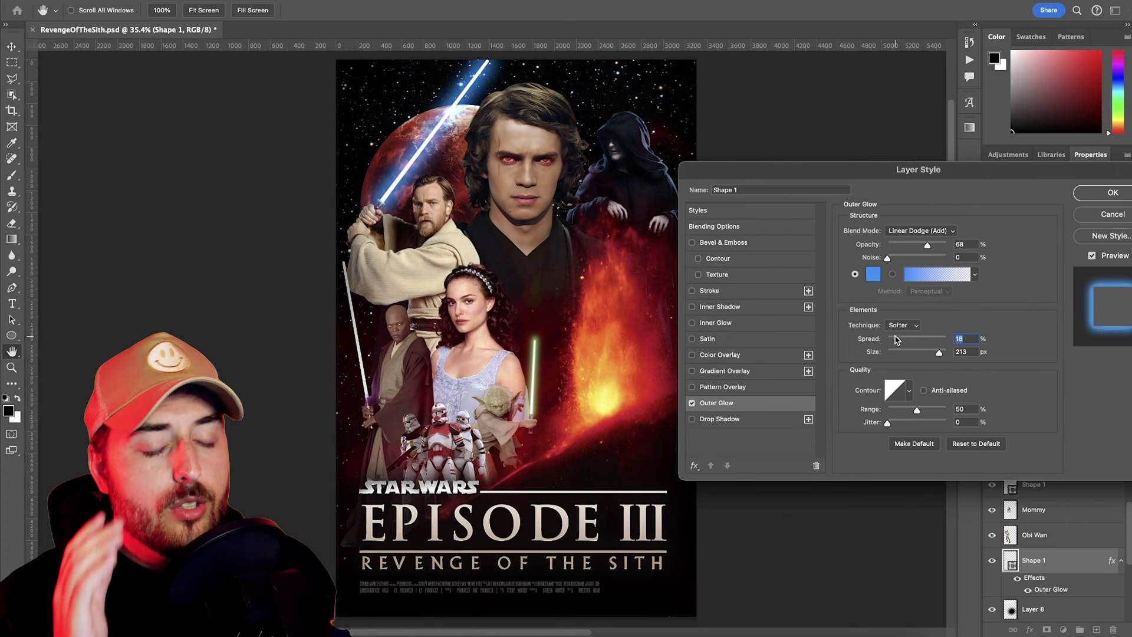
Raise the opacity of the blade's outer glow to nearly full and change its blend mode to Normal.
{"action": "left_click_drag", "start_coordinate": [927, 244], "coordinate": [975, 243]}
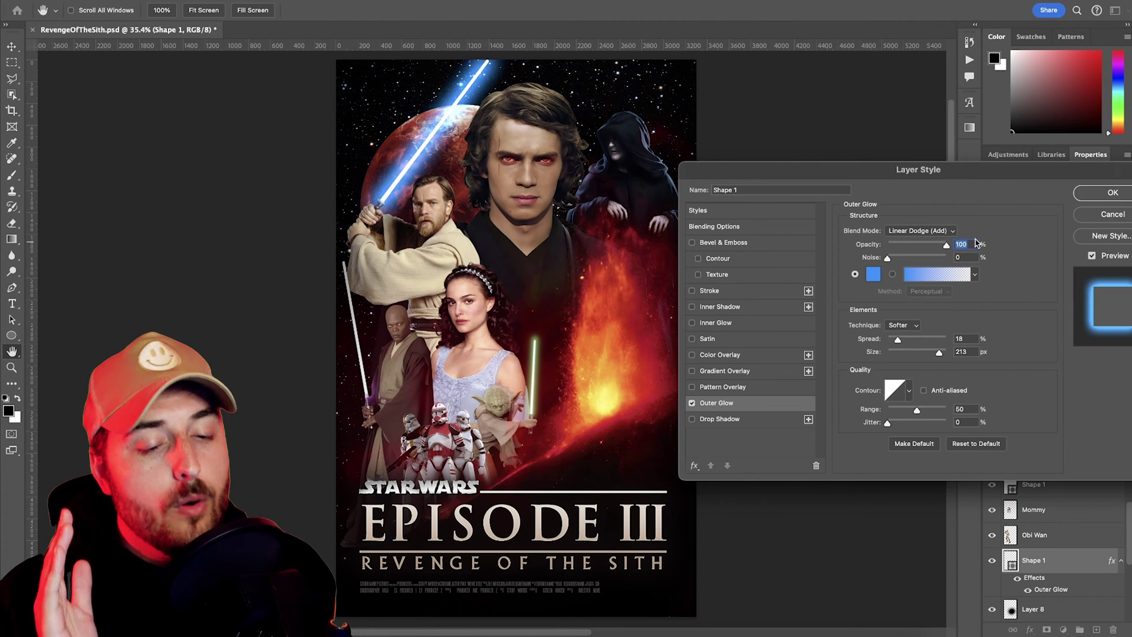
{"action": "left_click", "coordinate": [942, 235]}
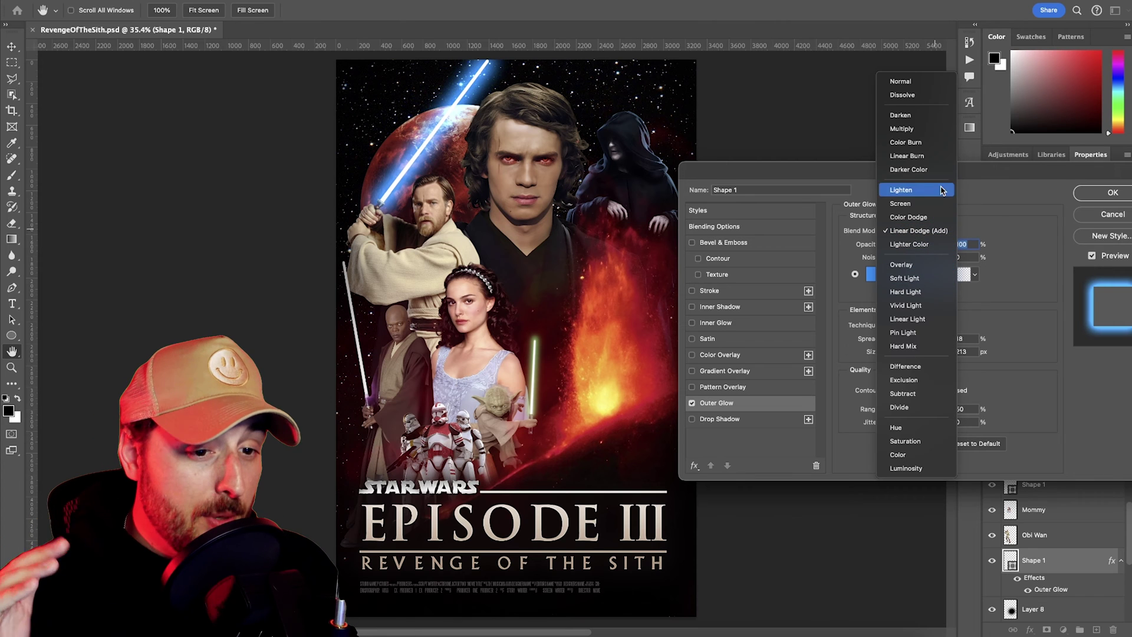
{"action": "left_click", "coordinate": [906, 83]}
{"action": "mouse_move", "coordinate": [949, 244]}
{"action": "left_mouse_down"}
{"action": "mouse_move", "coordinate": [917, 248]}
{"action": "mouse_move", "coordinate": [943, 247]}
{"action": "left_mouse_up"}
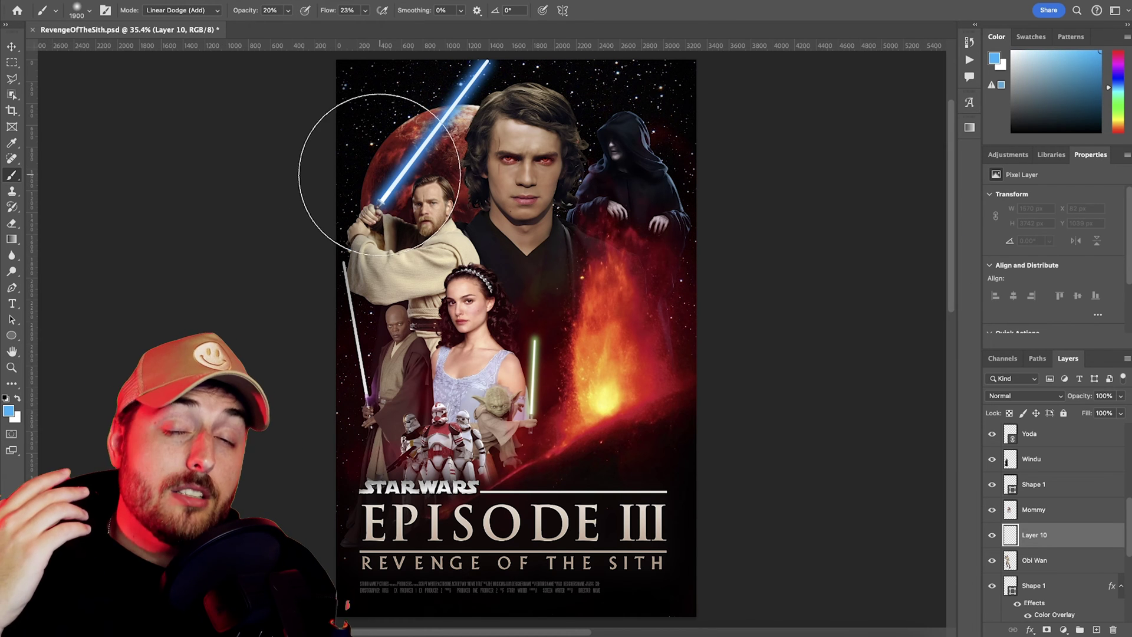
Paint a soft light-blue glow around Obi-Wan's blade on Layer 10 with a 1900 px Linear Dodge (Add) brush.
{"action": "mouse_move", "coordinate": [379, 164]}
{"action": "left_mouse_down"}
{"action": "mouse_move", "coordinate": [448, 115]}
{"action": "mouse_move", "coordinate": [454, 83]}
{"action": "left_mouse_up"}
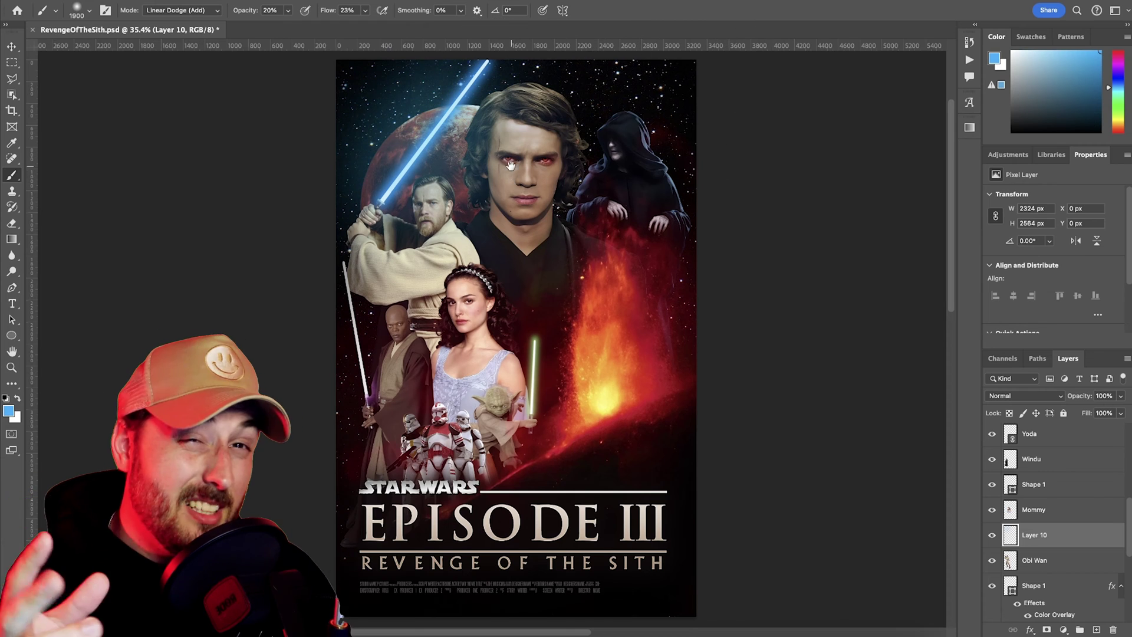
{"action": "left_click_drag", "start_coordinate": [511, 165], "coordinate": [462, 251]}
{"action": "left_click_drag", "start_coordinate": [475, 88], "coordinate": [530, 283]}
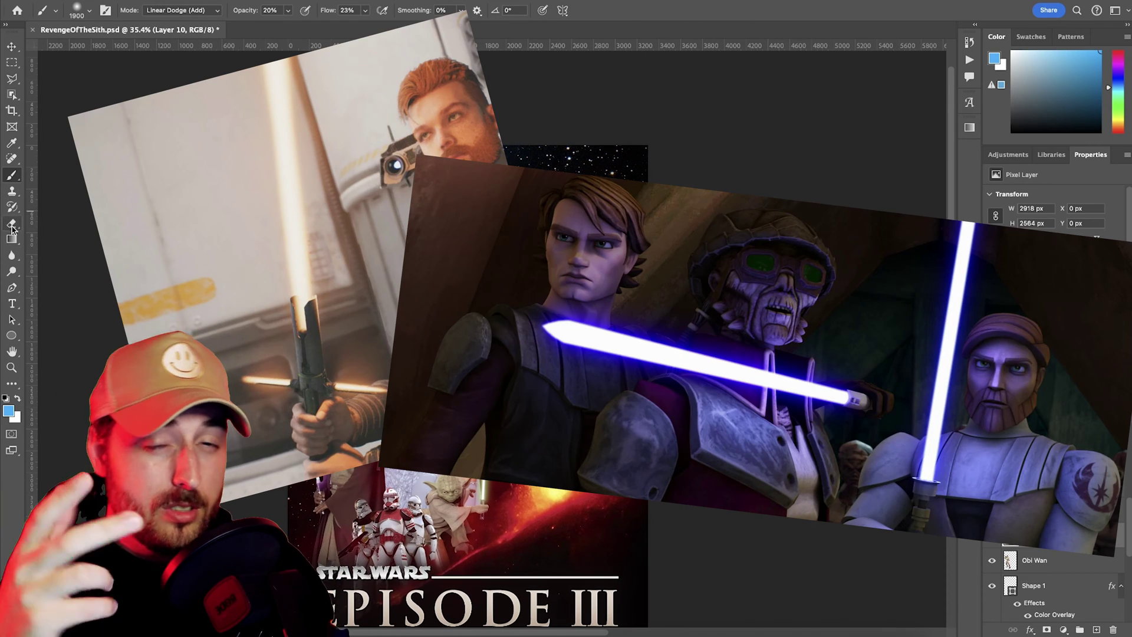
{"action": "left_click", "coordinate": [11, 224]}
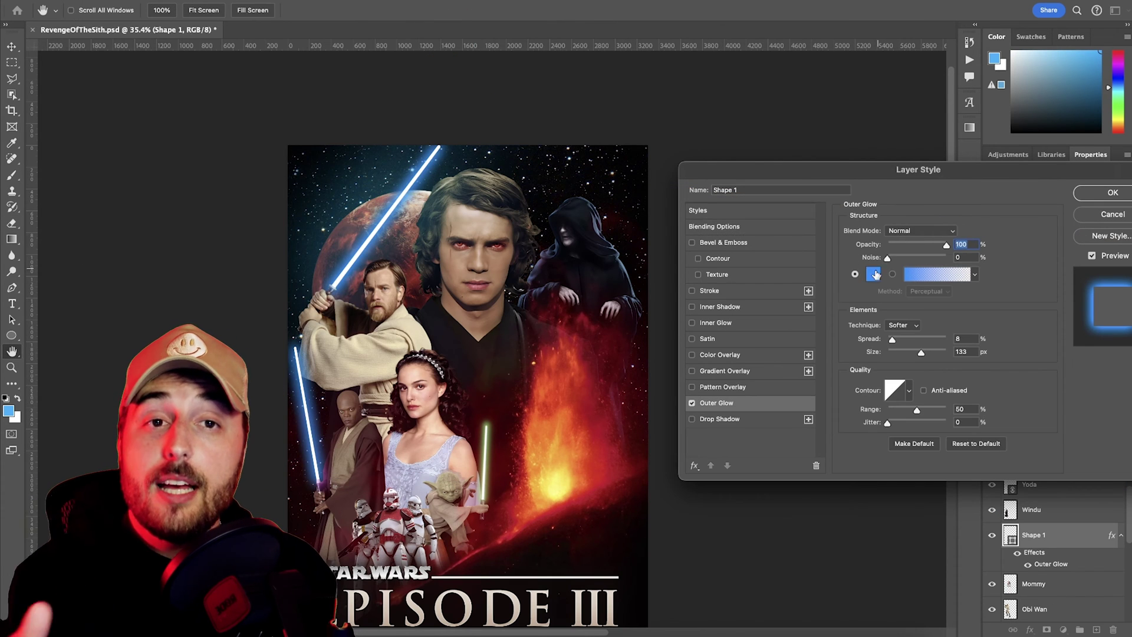
Change the outer glow of Windu's blade to purple and move the painted glow, Layer 11, above the Windu layer.
{"action": "left_click", "coordinate": [874, 274]}
{"action": "left_click", "coordinate": [811, 299]}
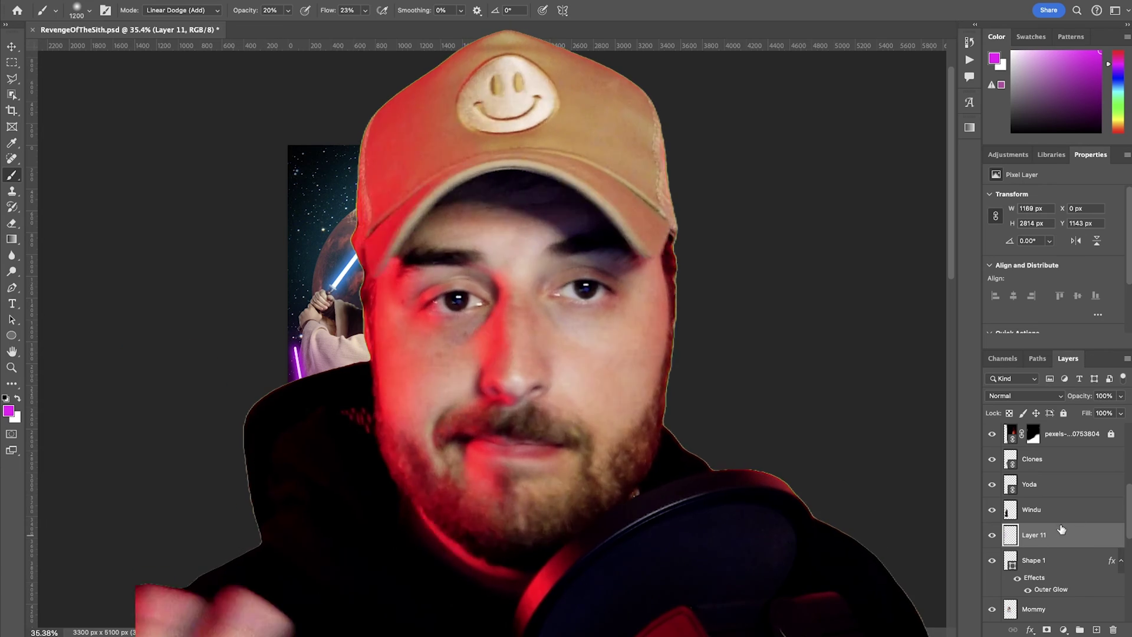
{"action": "left_click_drag", "start_coordinate": [1037, 535], "coordinate": [1051, 511]}
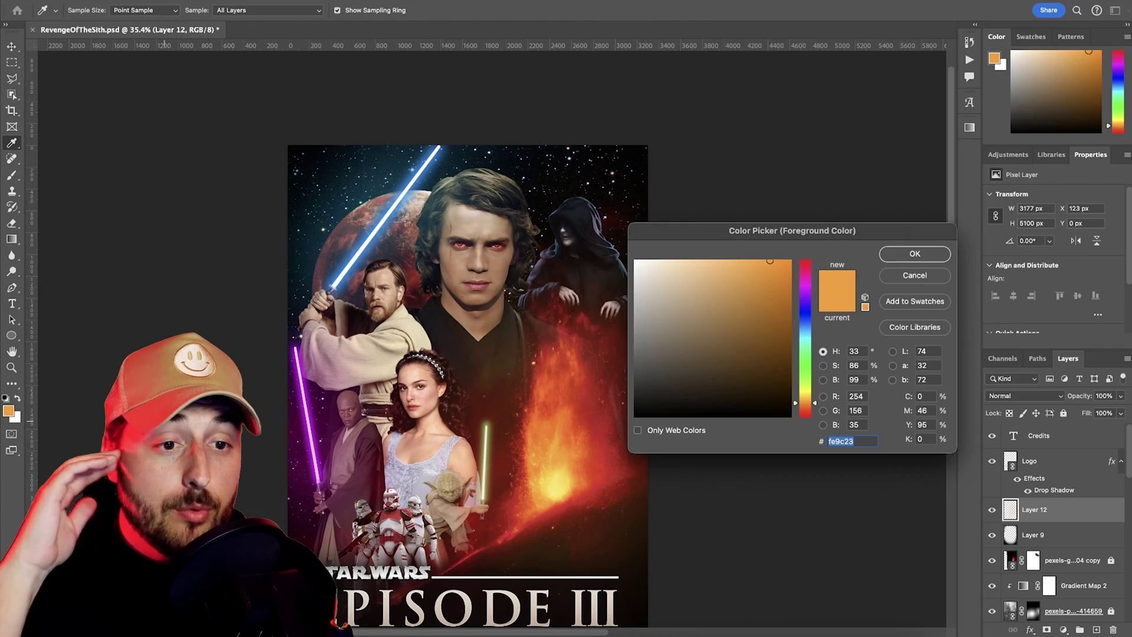
Change the foreground colour to red for brushing on Layer 12 and open that layer's blend mode choices.
{"action": "left_click", "coordinate": [817, 269]}
{"action": "left_click_drag", "start_coordinate": [817, 269], "coordinate": [817, 263]}
{"action": "left_click", "coordinate": [914, 253]}
{"action": "key", "text": "b"}
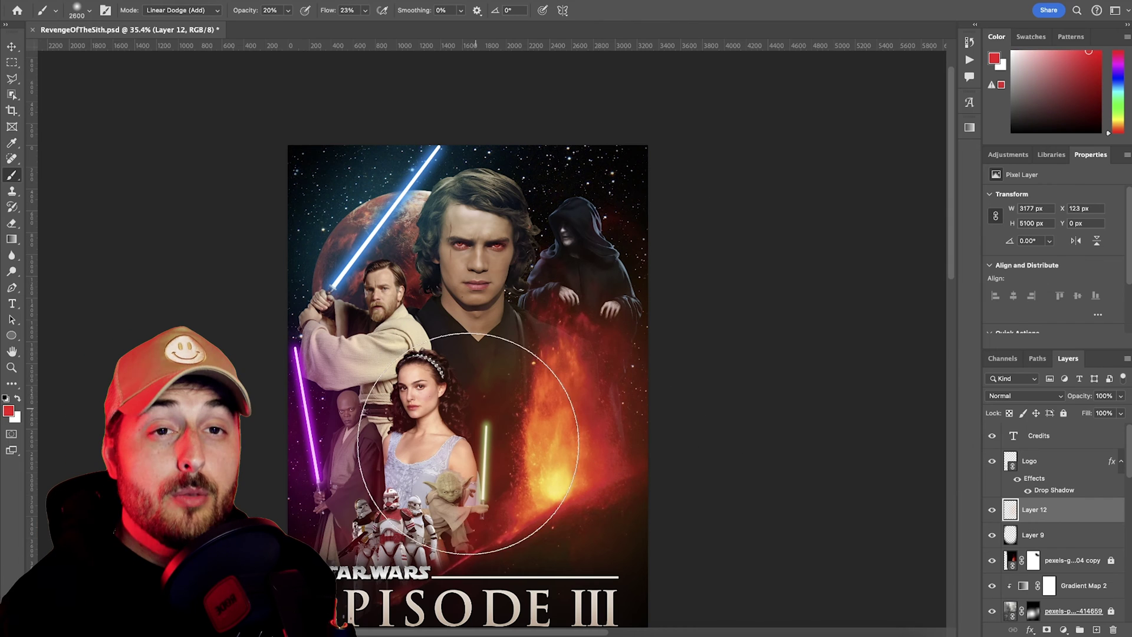
{"action": "left_click", "coordinate": [1024, 395]}
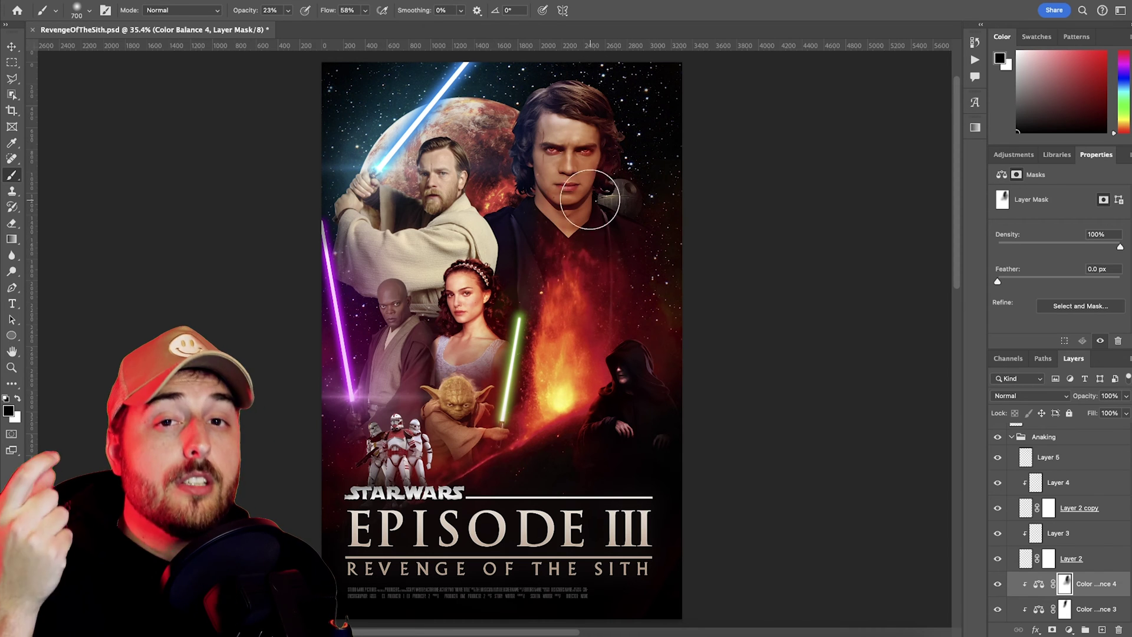
Shift the midtones of Anakin's Color Balance 4 layer toward blue and refine the Color Balance masks.
{"action": "left_click", "coordinate": [1038, 584]}
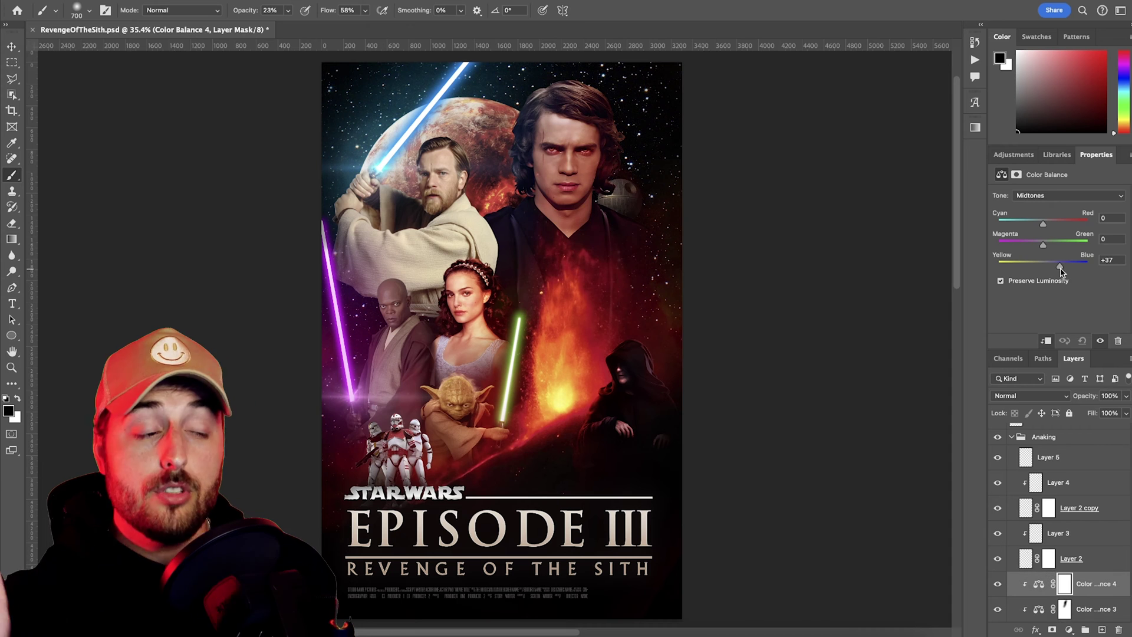
{"action": "left_click", "coordinate": [1070, 585]}
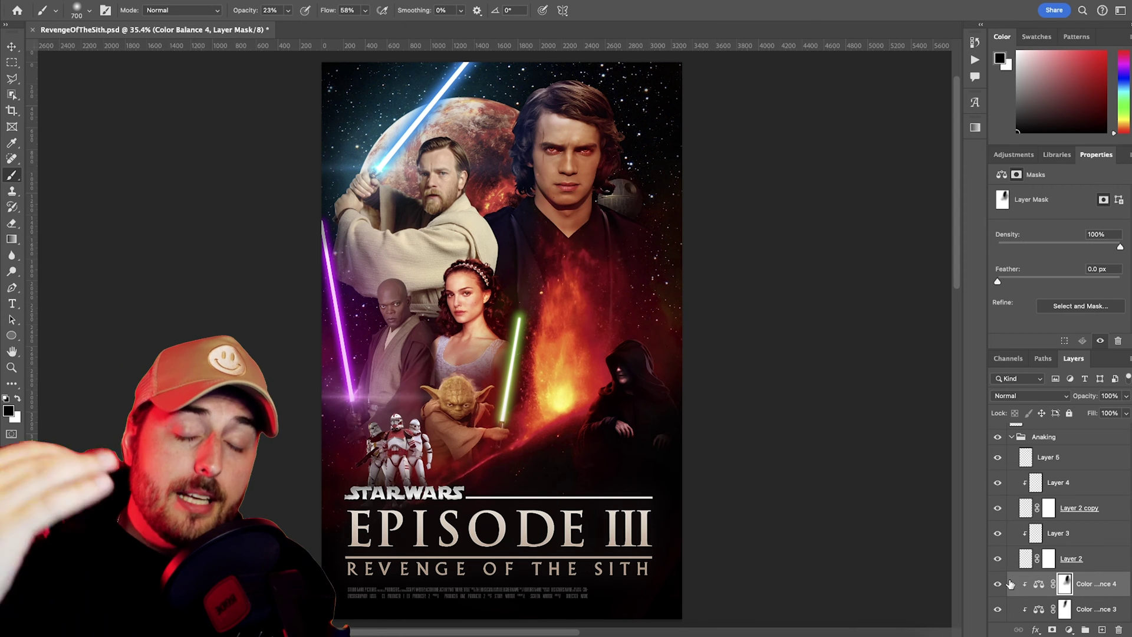
{"action": "left_click", "coordinate": [1063, 611]}
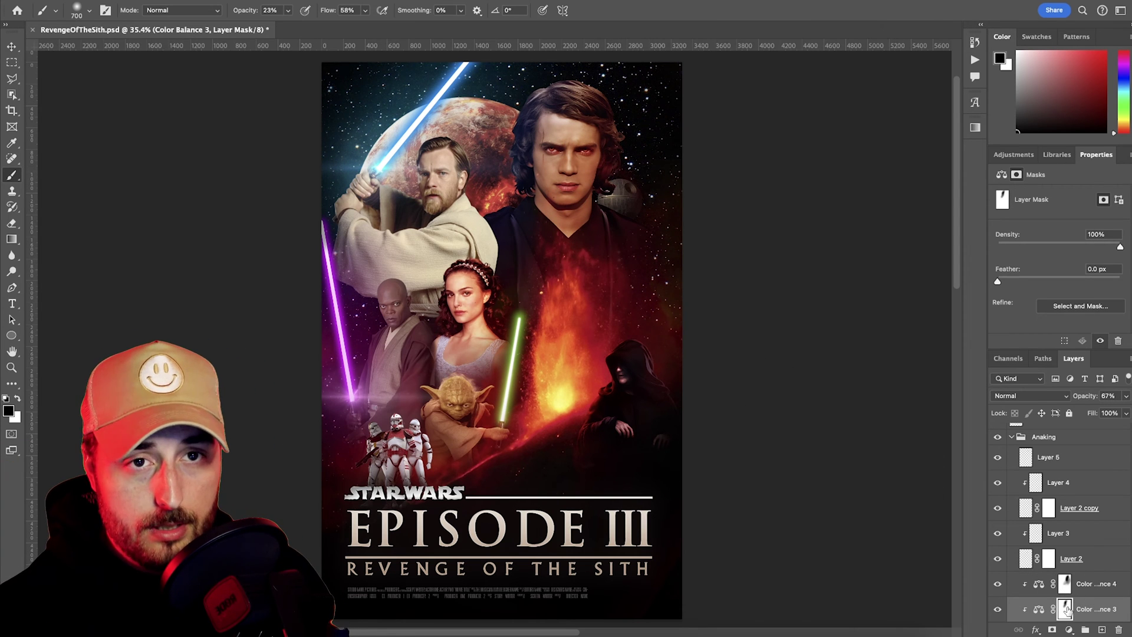
Add a Hue/Saturation adjustment above Color Balance 4, clip it to Anakin, and enable Colorize.
{"action": "left_click", "coordinate": [1090, 584]}
{"action": "left_click", "coordinate": [1068, 629]}
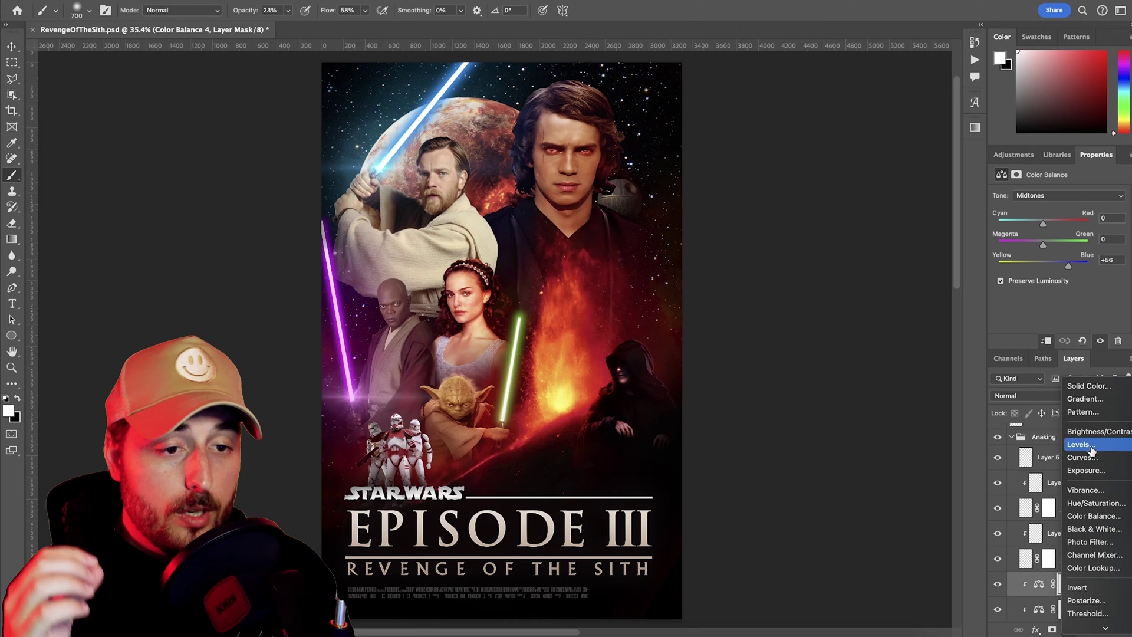
{"action": "left_click", "coordinate": [1095, 503]}
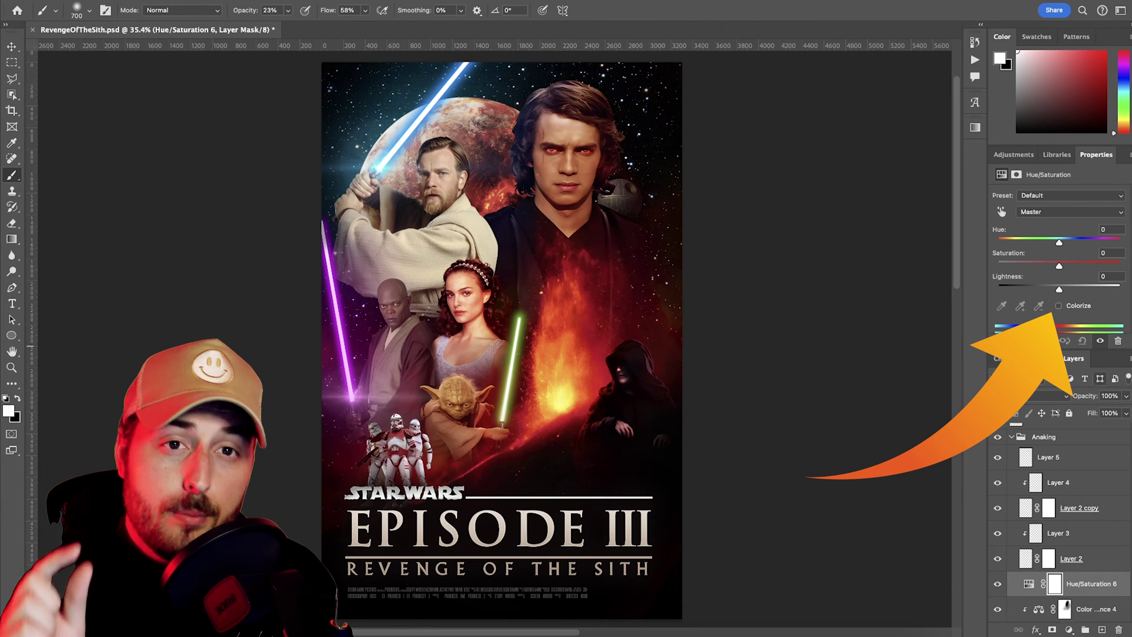
{"action": "key", "text": "super+alt+g"}
{"action": "left_click", "coordinate": [1058, 305]}
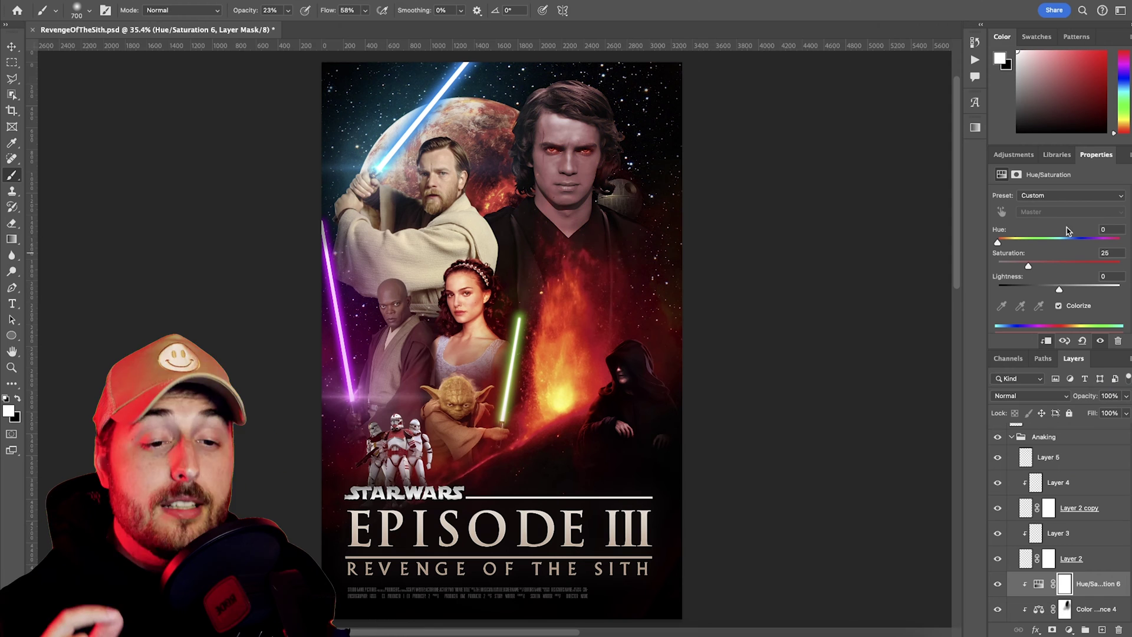
Tint Anakin blue with hue 217 and saturation 89, and lower the Hue/Saturation layer's opacity to 70%.
{"action": "left_click_drag", "start_coordinate": [1027, 267], "coordinate": [1092, 272]}
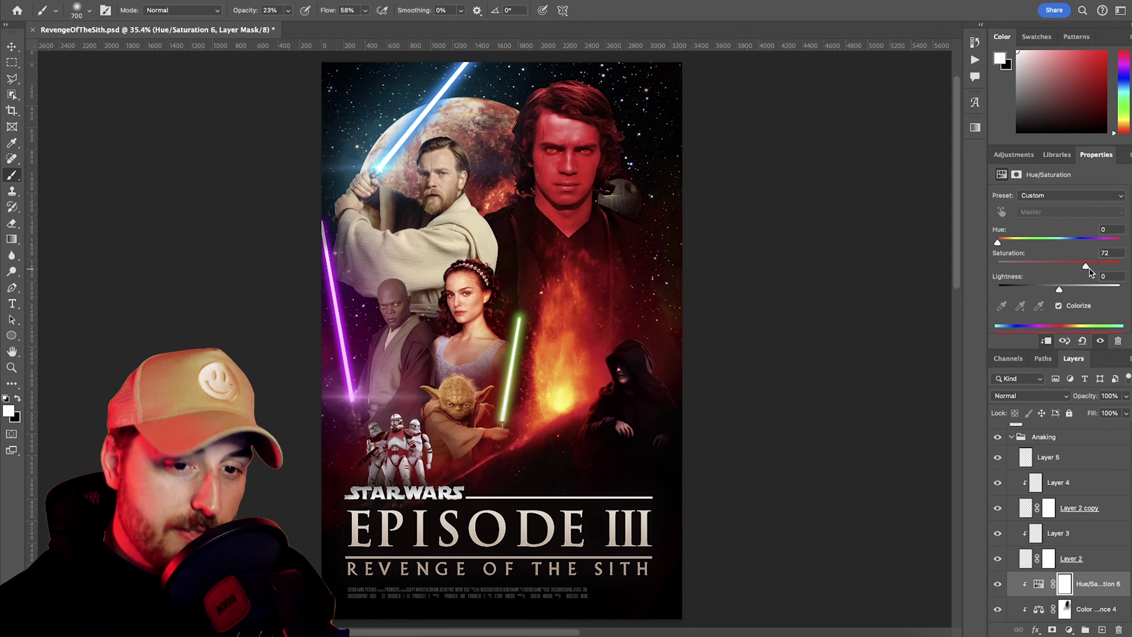
{"action": "left_click_drag", "start_coordinate": [1032, 246], "coordinate": [1070, 249]}
{"action": "key", "text": "backslash"}
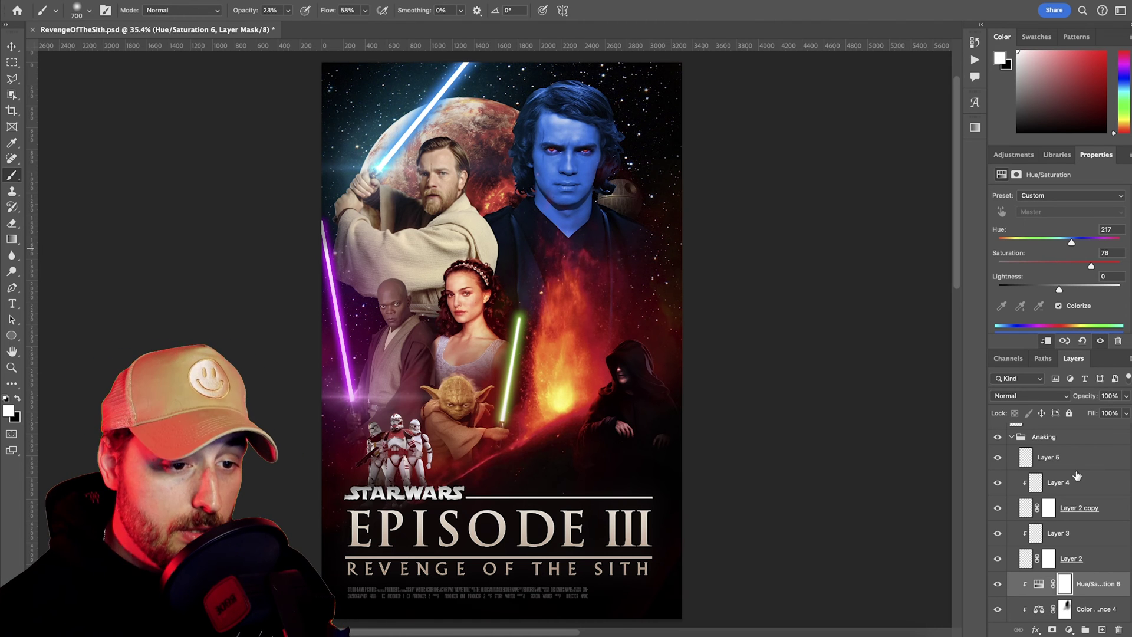
{"action": "left_click", "coordinate": [1031, 396]}
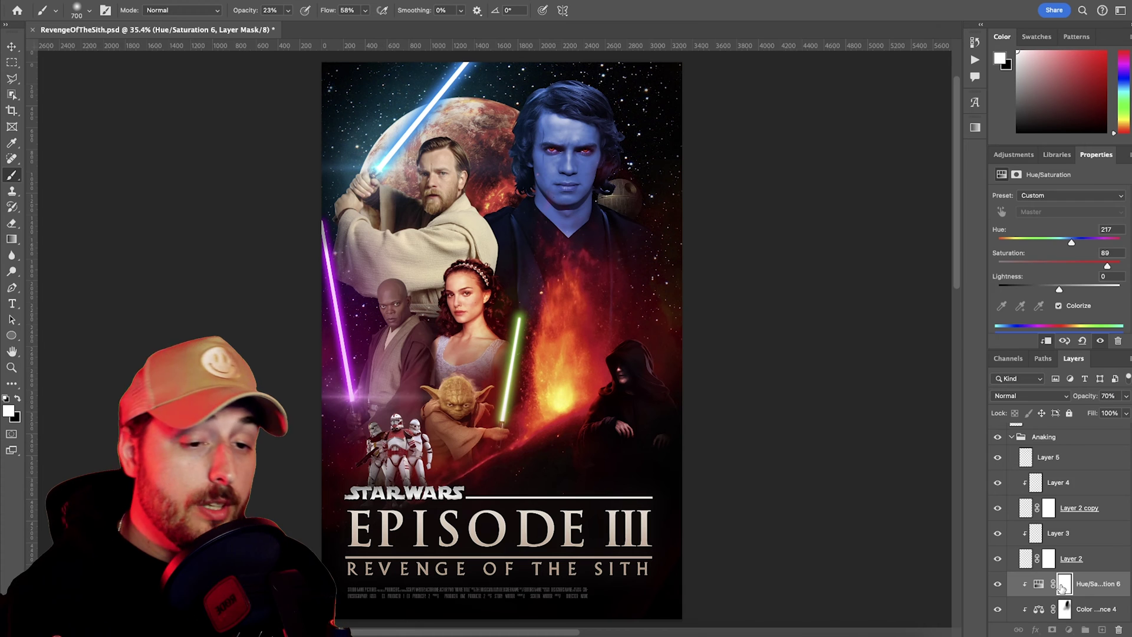
Limit Anakin's blue tint by painting on the Hue/Saturation 6 mask, and save the poster.
{"action": "left_click", "coordinate": [1063, 584]}
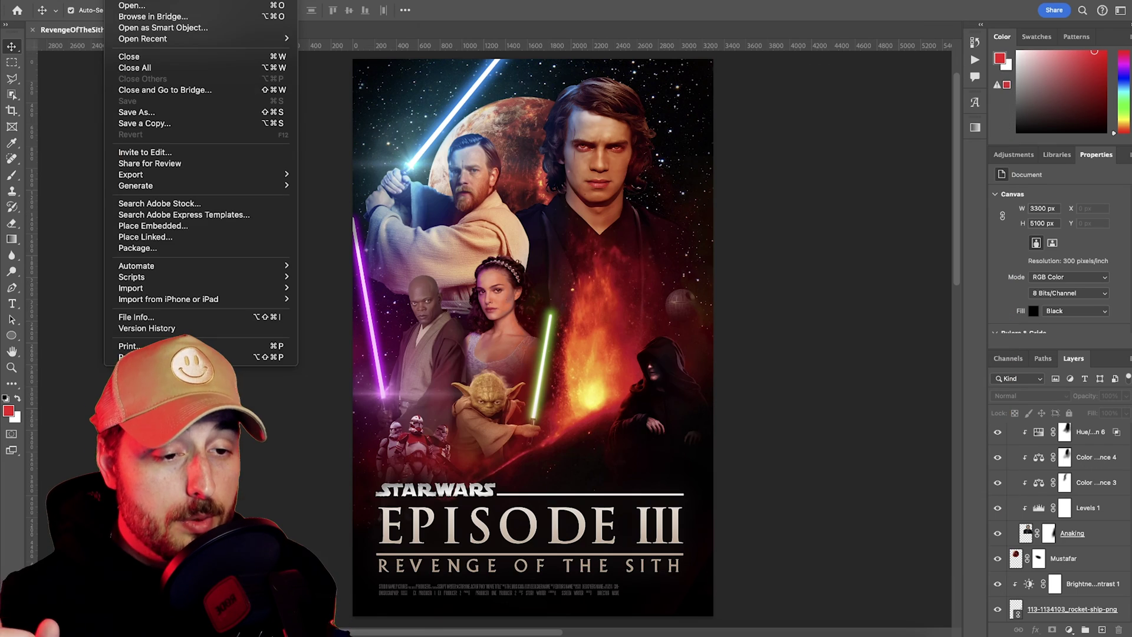
{"action": "left_click", "coordinate": [127, 101]}
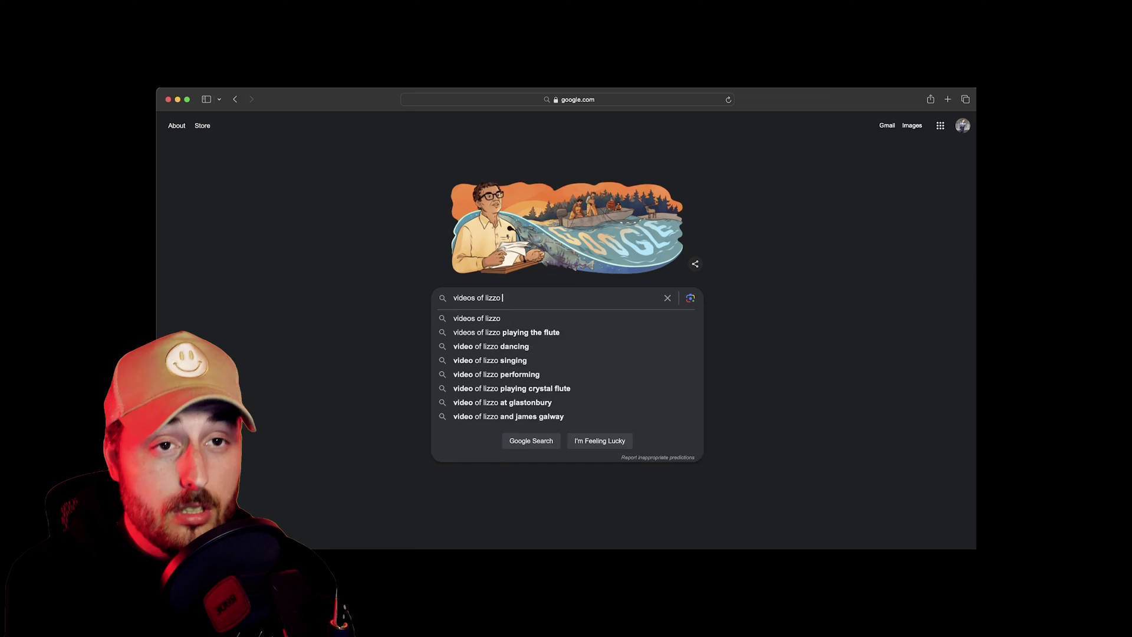
Search Google in the browser for "videos of lizzo eating food slowly" and browse the image results for "star wars jedi interceptor".
{"action": "type", "text": "eating food slo"}
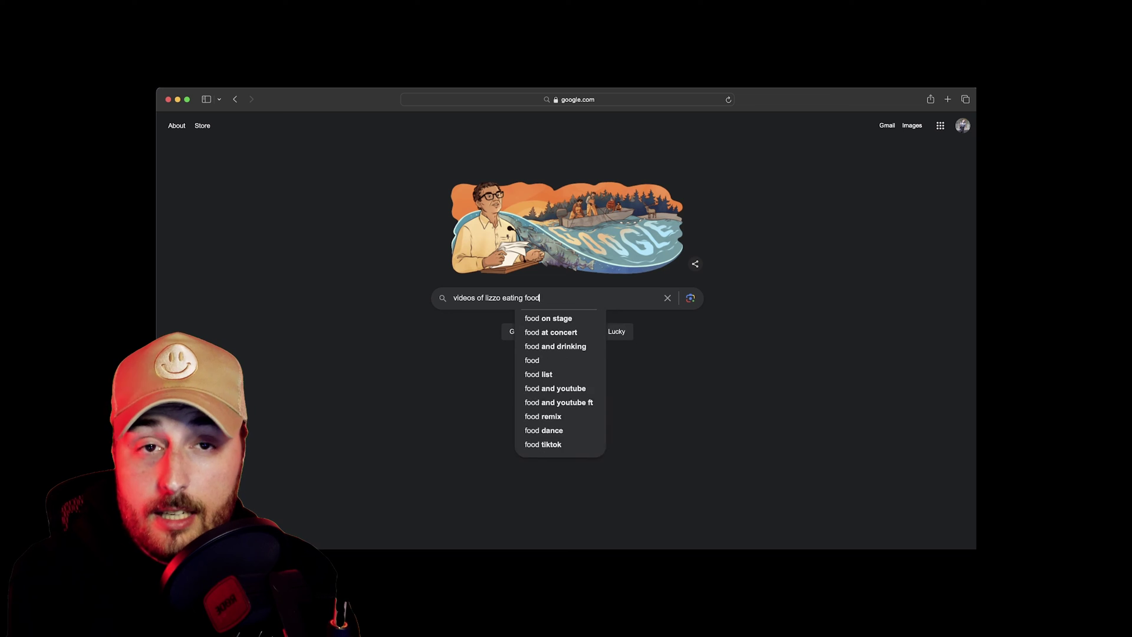
{"action": "type", "text": "wly"}
{"action": "key", "text": "Return"}
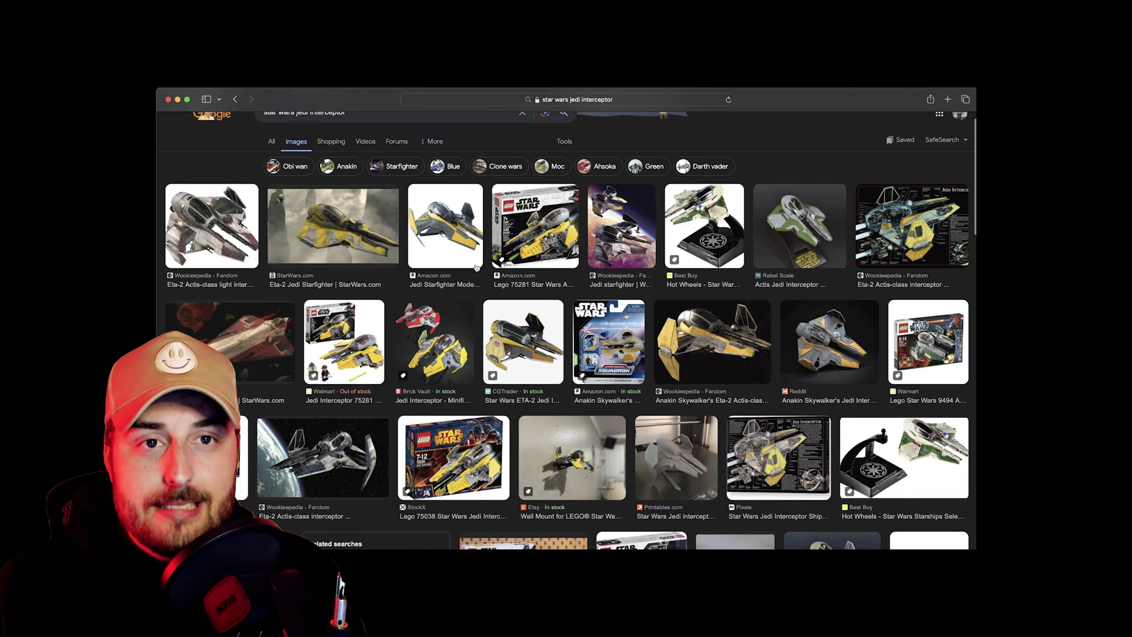
{"action": "scroll", "coordinate": [545, 317], "scroll_direction": "down", "scroll_amount": 3}
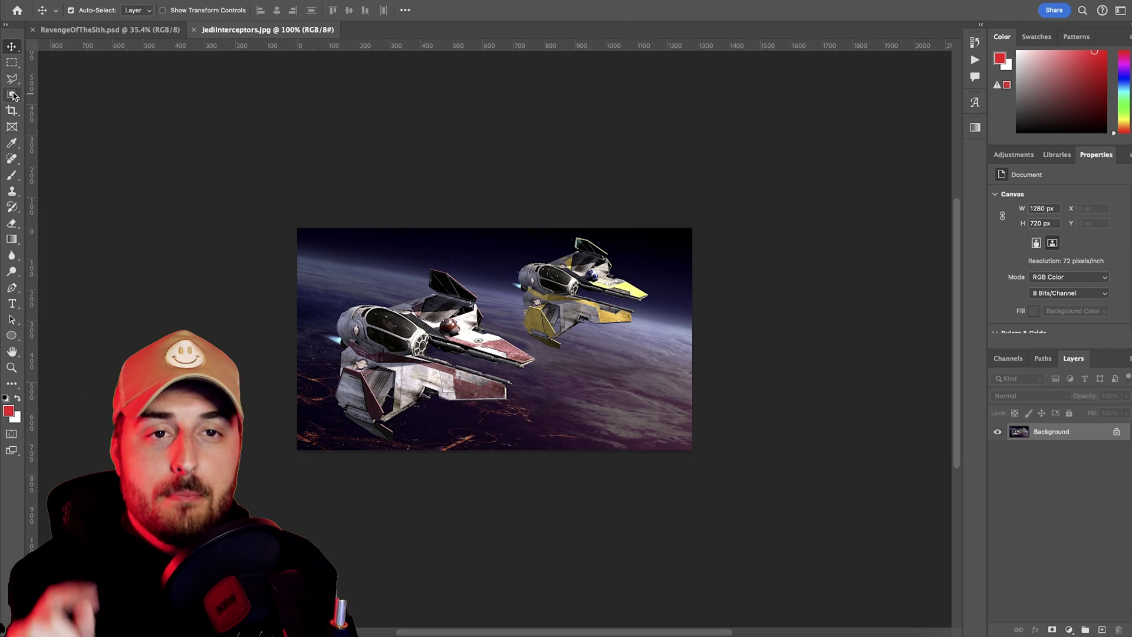
Select both starfighters in JediInterceptors.jpg with Select Subject, and cut them out onto a new layer using Select and Mask.
{"action": "left_click", "coordinate": [12, 94]}
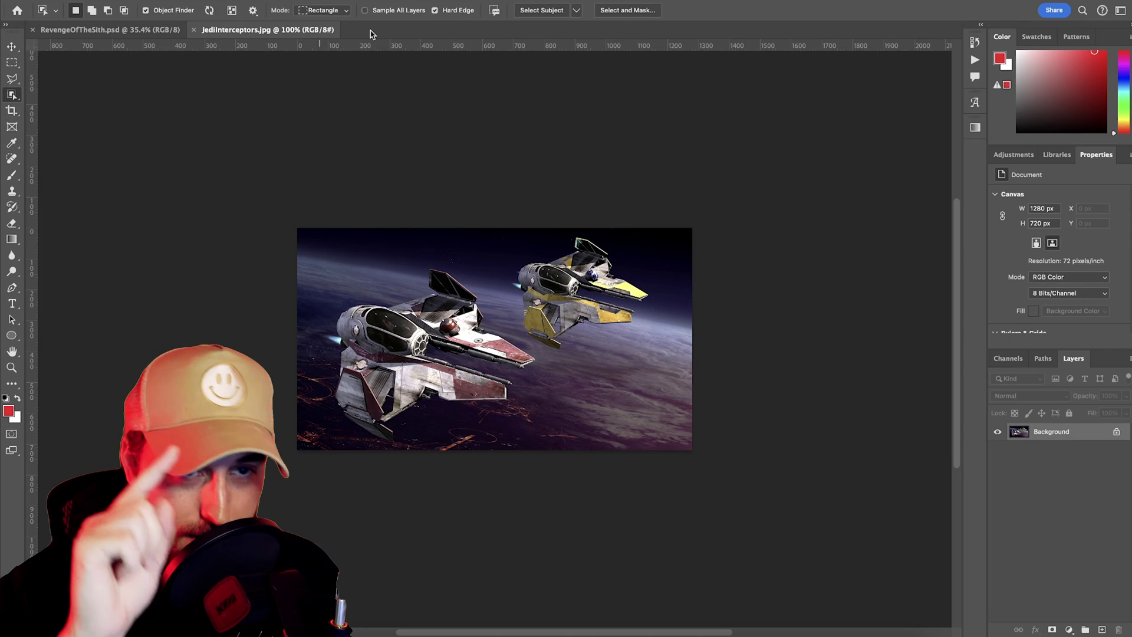
{"action": "left_click", "coordinate": [577, 10]}
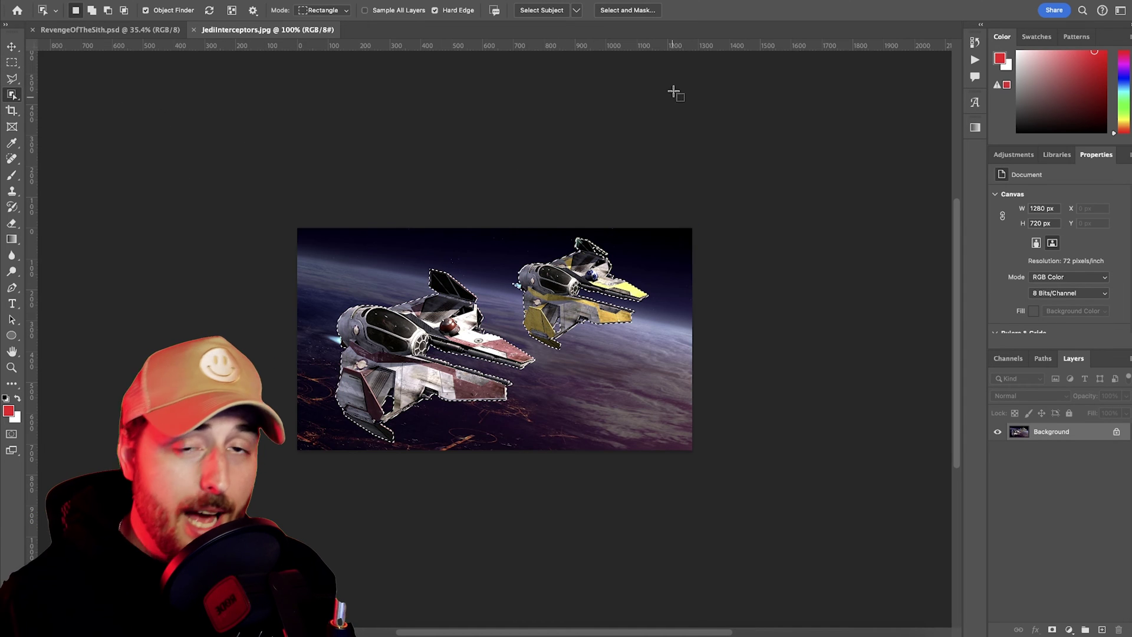
{"action": "left_click", "coordinate": [627, 10]}
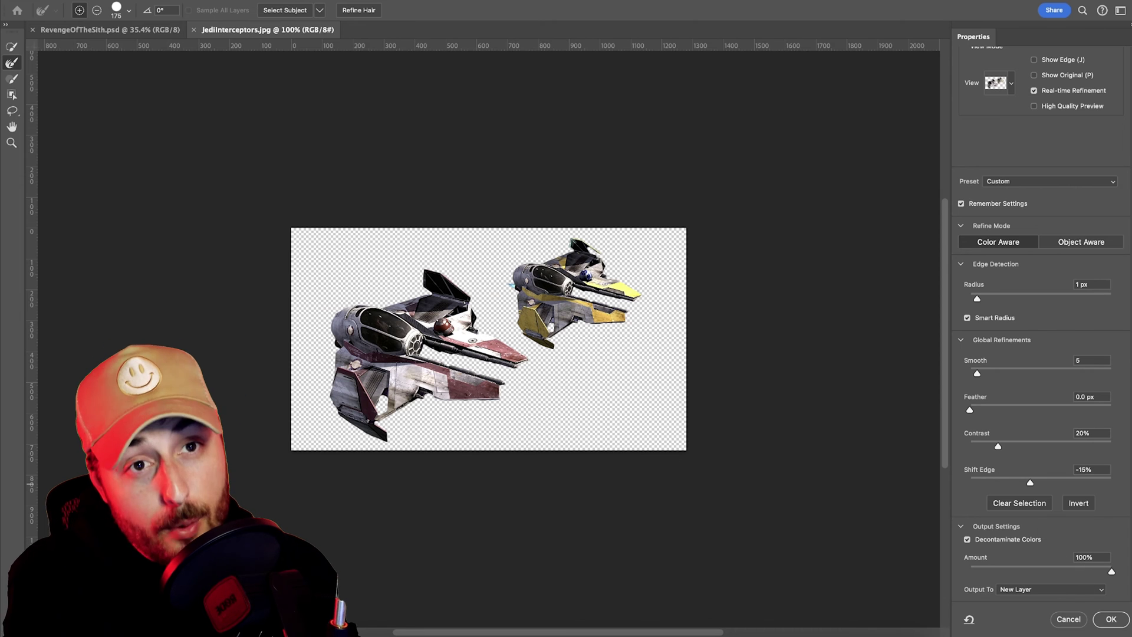
{"action": "left_click", "coordinate": [1068, 619]}
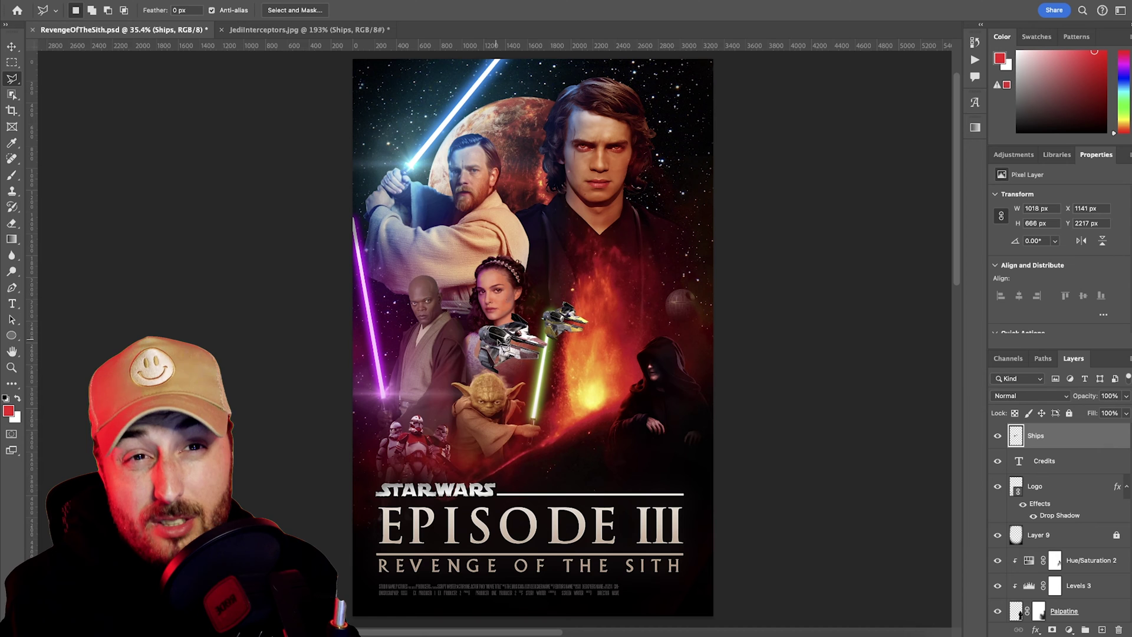
Move the Ships layer to Anakin's side of the poster, and rotate and scale the ships down above Palpatine.
{"action": "left_click", "coordinate": [11, 47]}
{"action": "left_click_drag", "start_coordinate": [491, 334], "coordinate": [631, 180]}
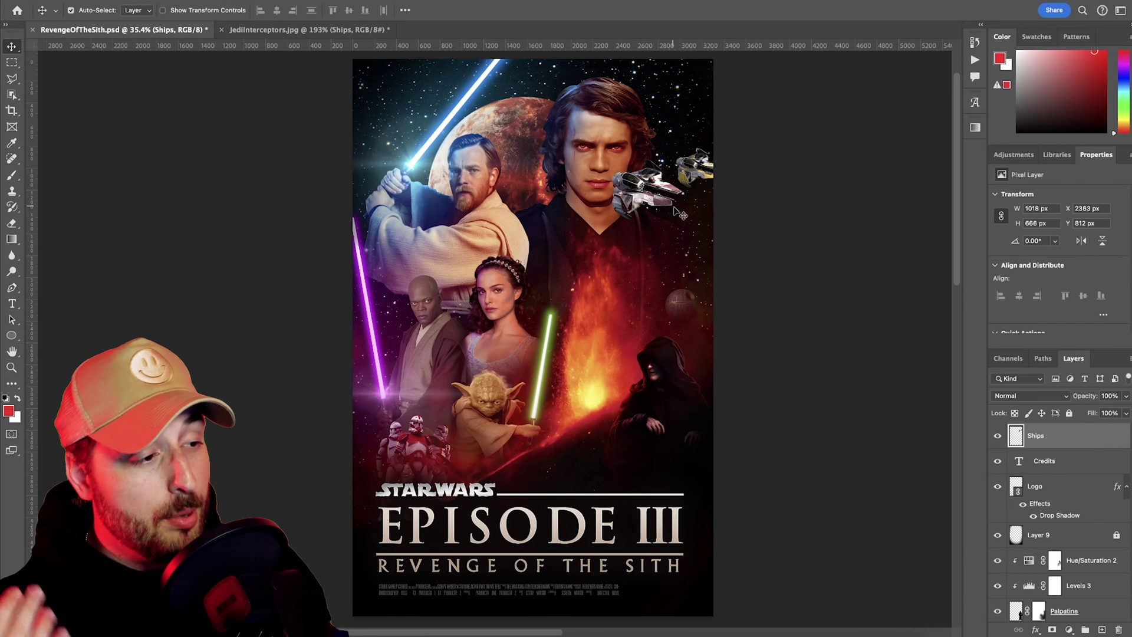
{"action": "key", "text": "ctrl+t"}
{"action": "left_click_drag", "start_coordinate": [730, 185], "coordinate": [629, 250]}
{"action": "left_click_drag", "start_coordinate": [709, 215], "coordinate": [669, 252]}
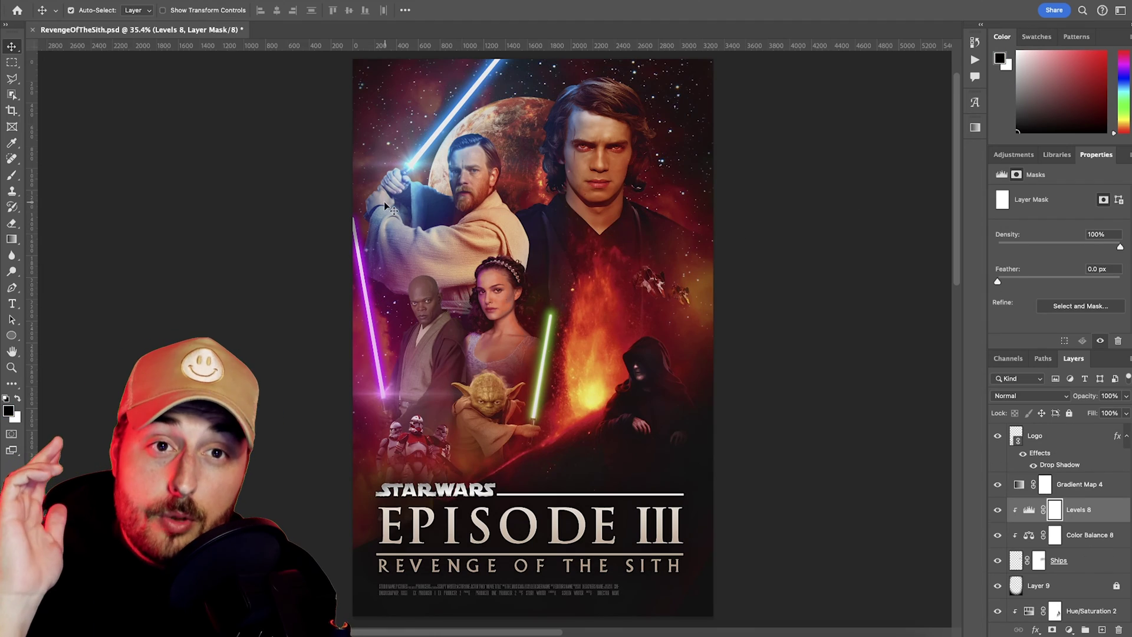
Draw thin, tapered white engine trails behind the larger ship with the Pen tool in Shape mode.
{"action": "key", "text": "z"}
{"action": "left_click_drag", "start_coordinate": [666, 294], "coordinate": [711, 282]}
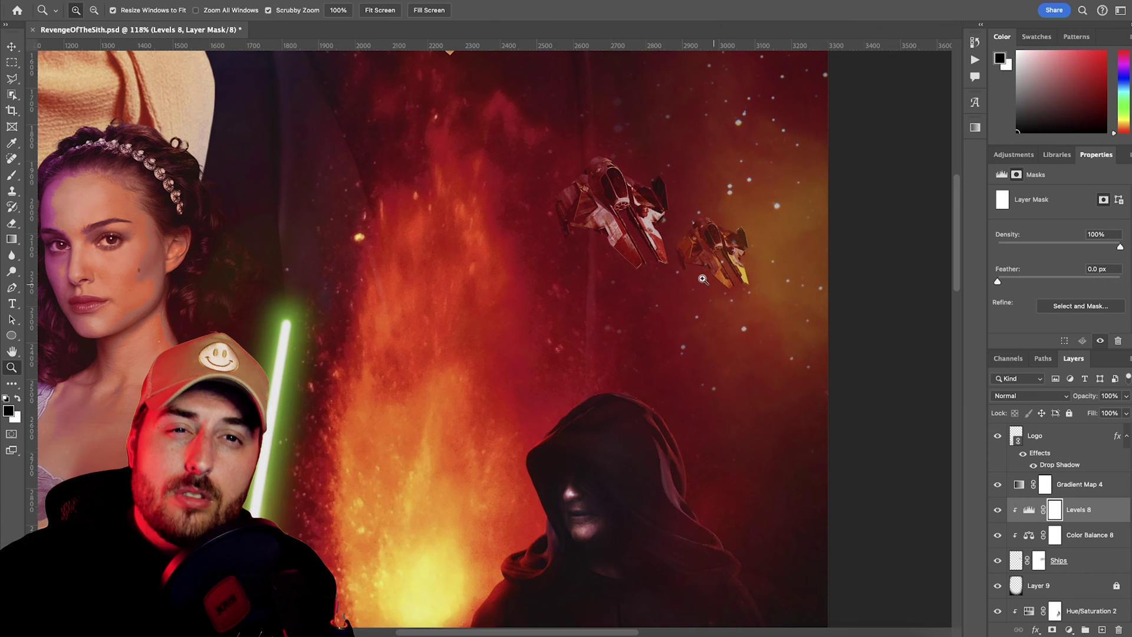
{"action": "key", "text": "v"}
{"action": "scroll", "coordinate": [589, 283], "scroll_direction": "up", "scroll_amount": 4}
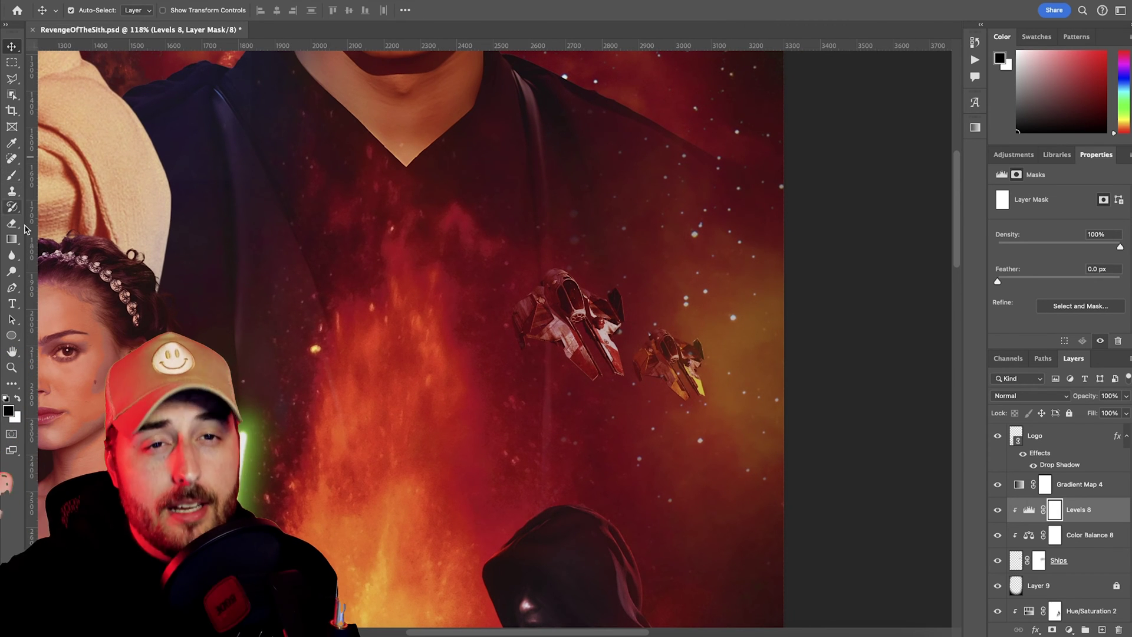
{"action": "left_click", "coordinate": [12, 287]}
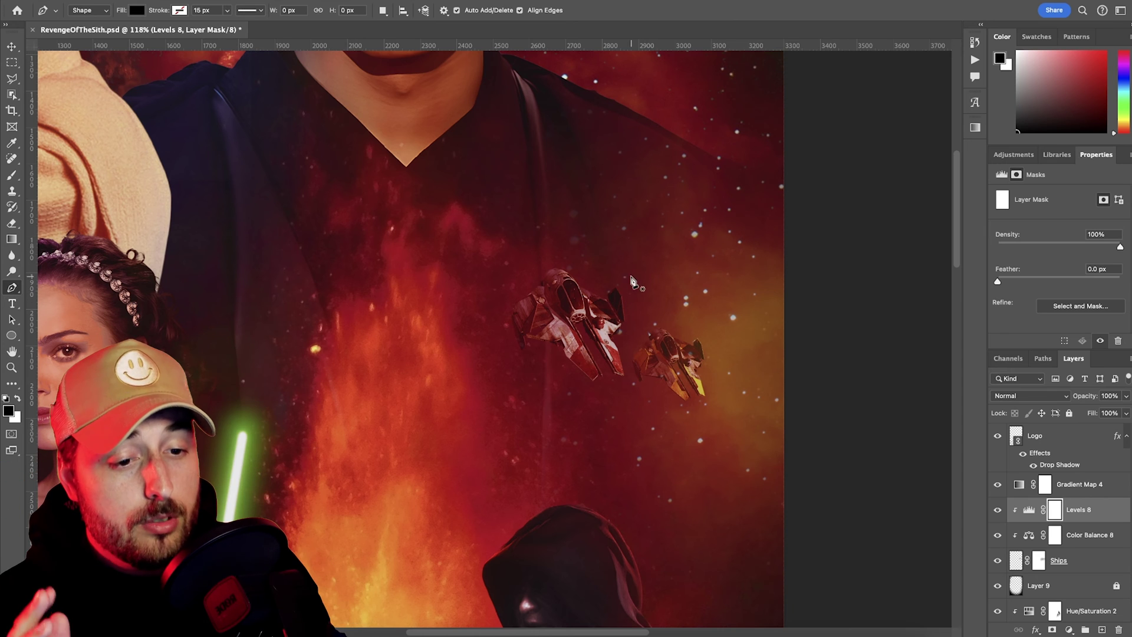
{"action": "left_click", "coordinate": [547, 301]}
{"action": "left_click", "coordinate": [486, 164]}
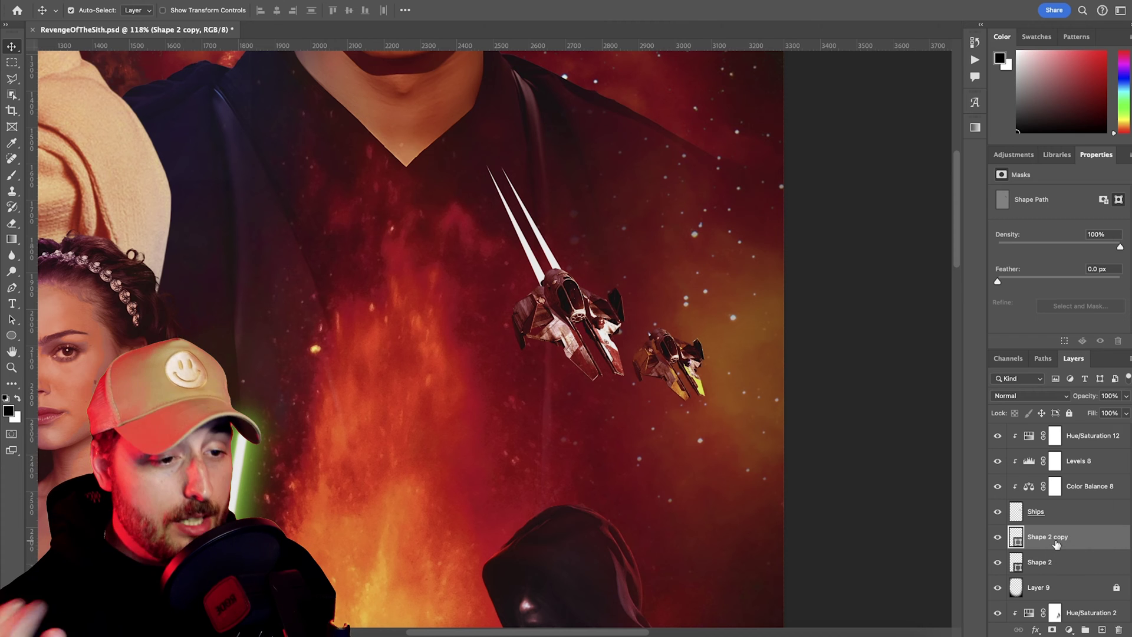
Apply a Motion Blur filter to the Shape 2 engine trail behind the larger ship.
{"action": "left_click", "coordinate": [1073, 568]}
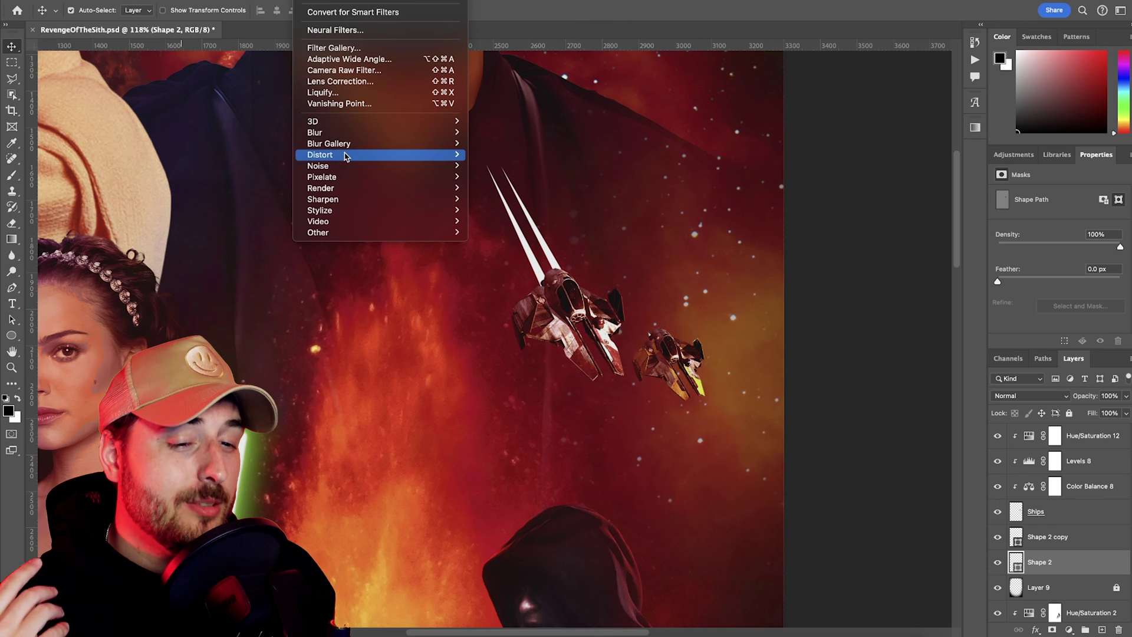
{"action": "mouse_move", "coordinate": [356, 145]}
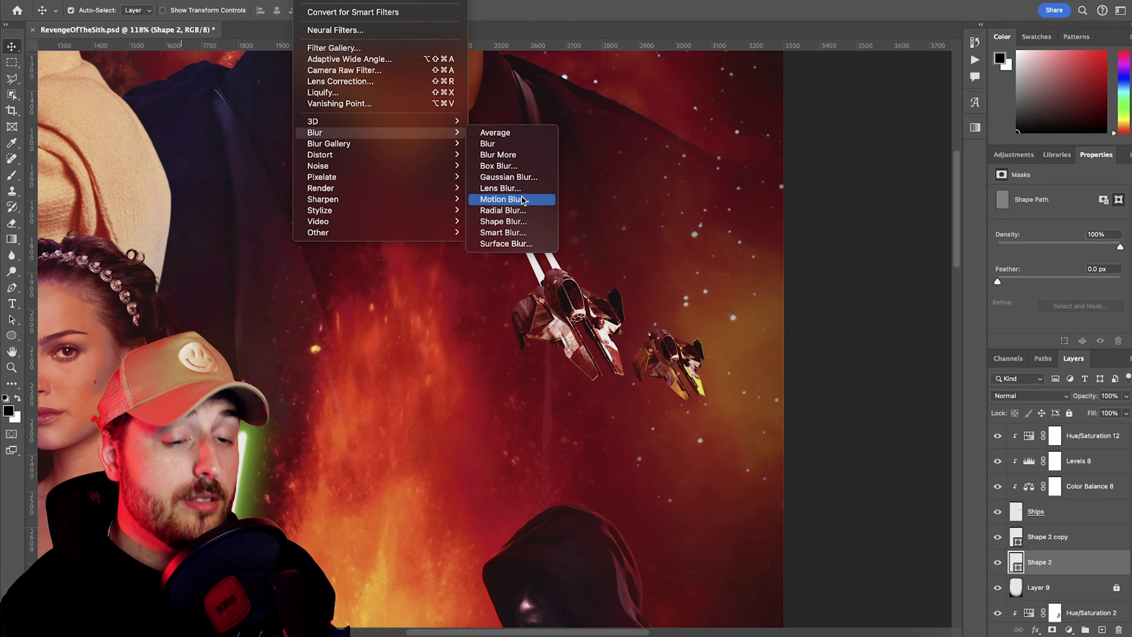
{"action": "left_click", "coordinate": [593, 259]}
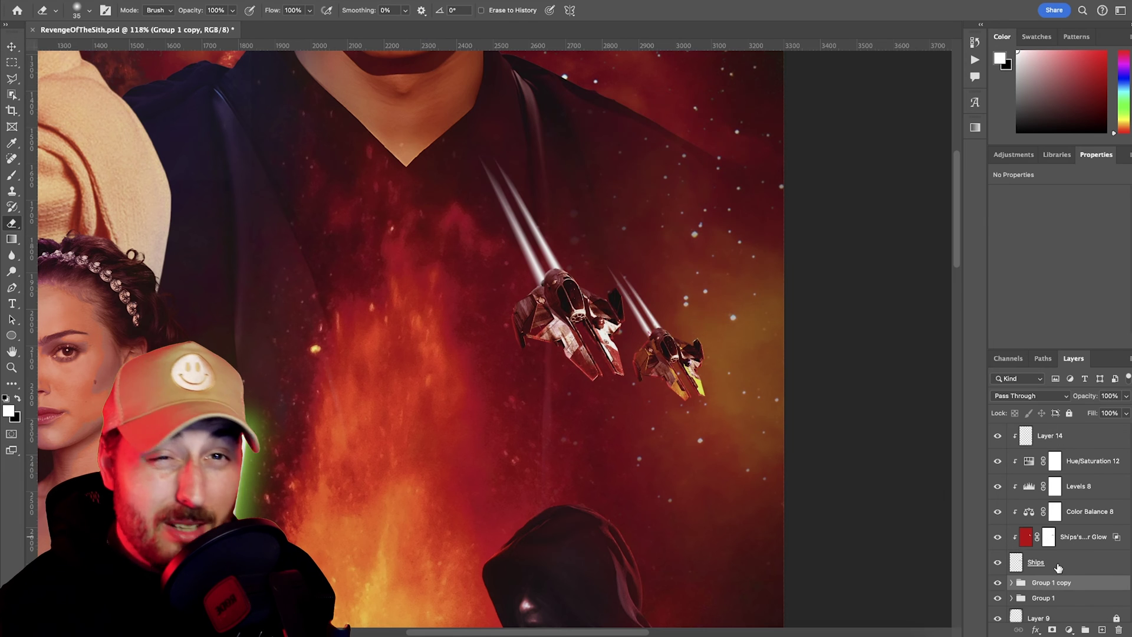
Add a layer mask to the Ships layer and reduce the eraser size to 10 px.
{"action": "left_click", "coordinate": [1058, 567]}
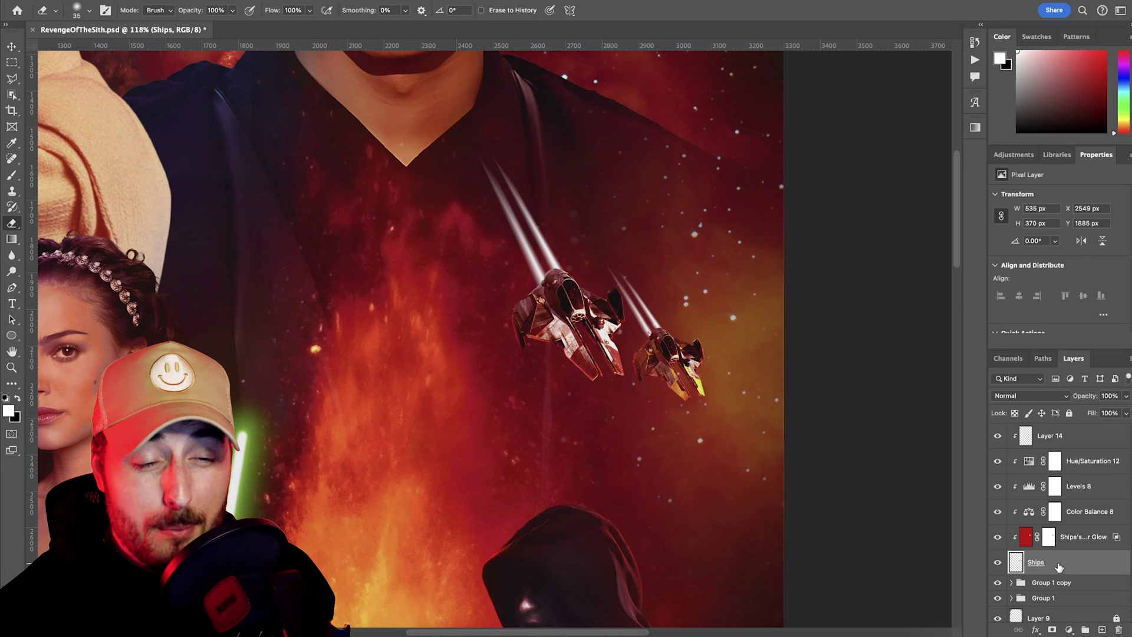
{"action": "left_click", "coordinate": [1051, 629]}
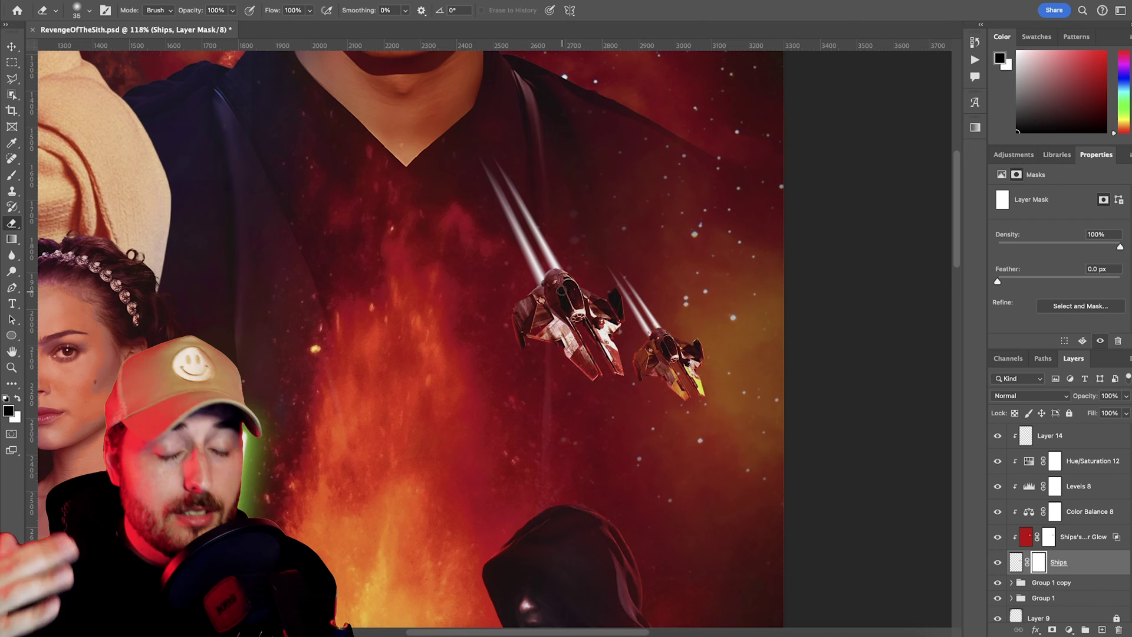
{"action": "key", "text": "bracketleft"}
{"action": "key", "text": "bracketleft"}
{"action": "key", "text": "bracketleft"}
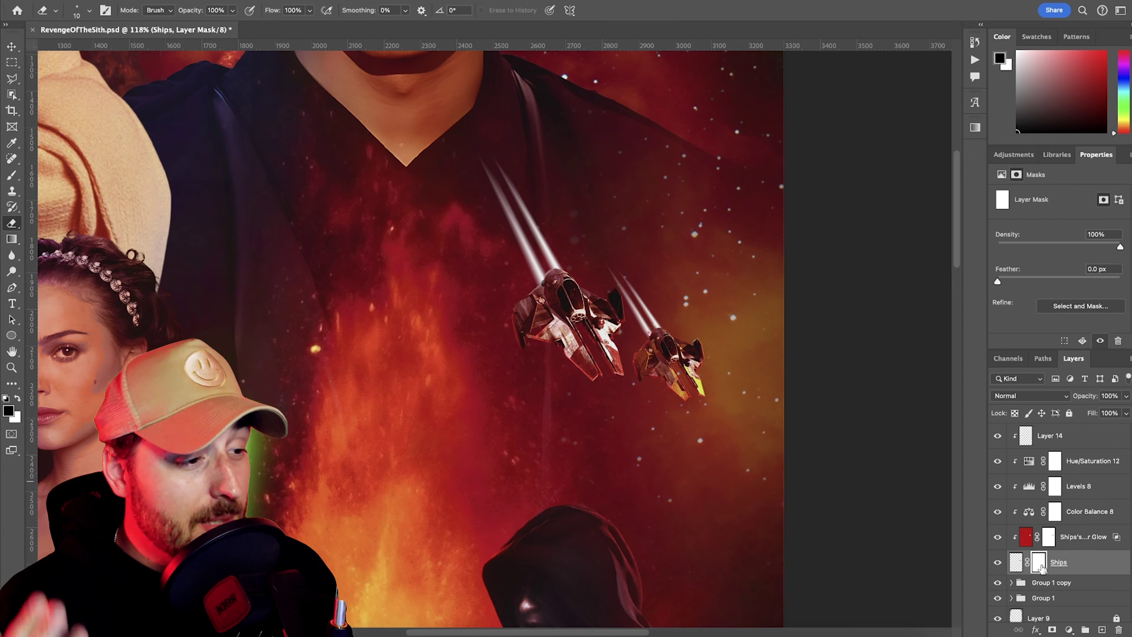
Duplicate the Ships layer with its mask and place the copy above Layer 14.
{"action": "left_click", "coordinate": [1026, 435]}
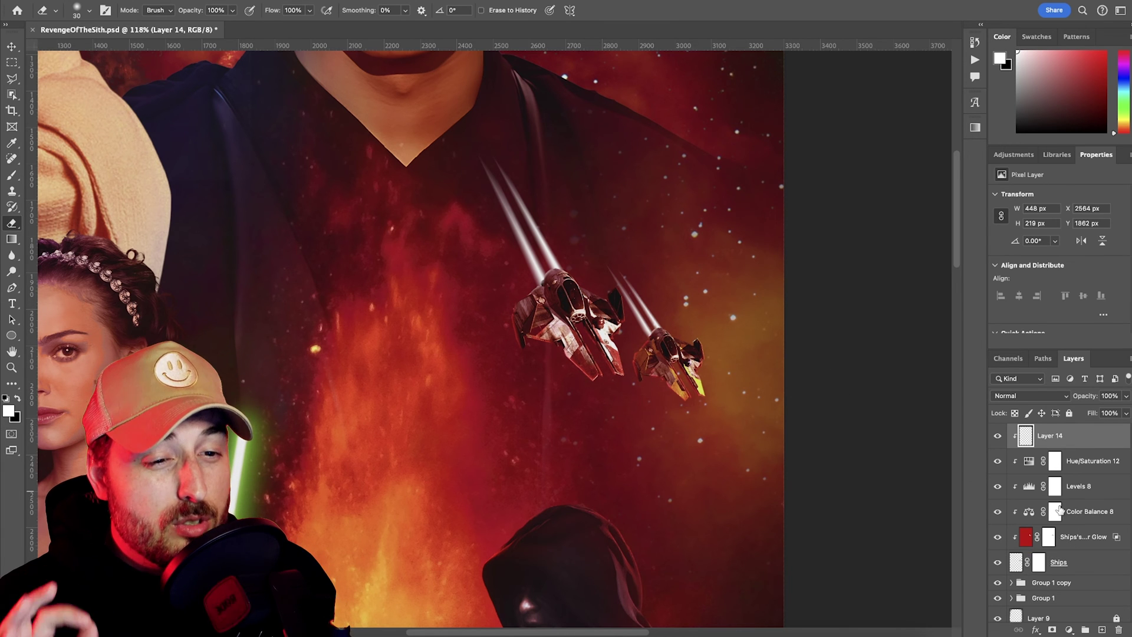
{"action": "left_click", "coordinate": [1092, 567]}
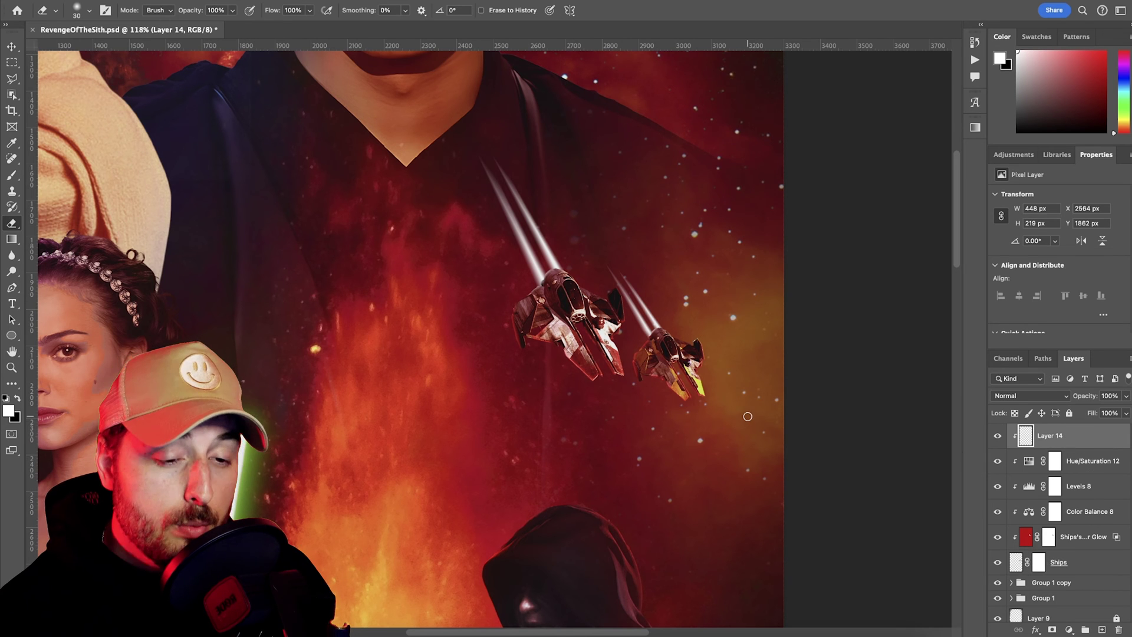
{"action": "key", "text": "ctrl+z"}
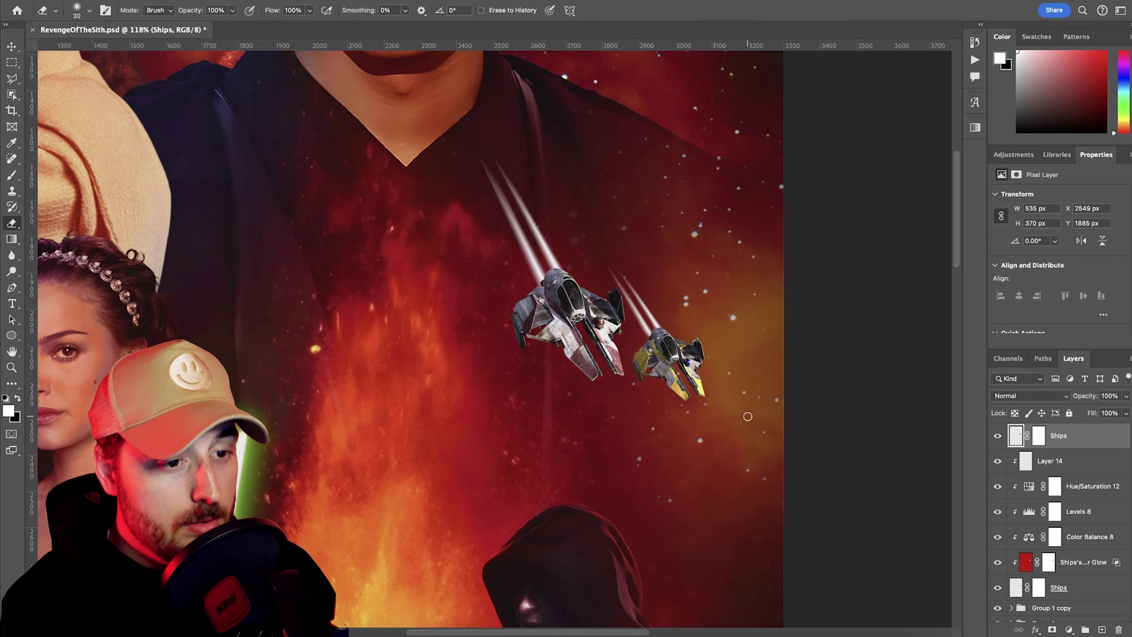
Apply a Motion Blur to the duplicated Ships layer, angled along the engine trails.
{"action": "left_click", "coordinate": [307, 0]}
{"action": "mouse_move", "coordinate": [354, 138]}
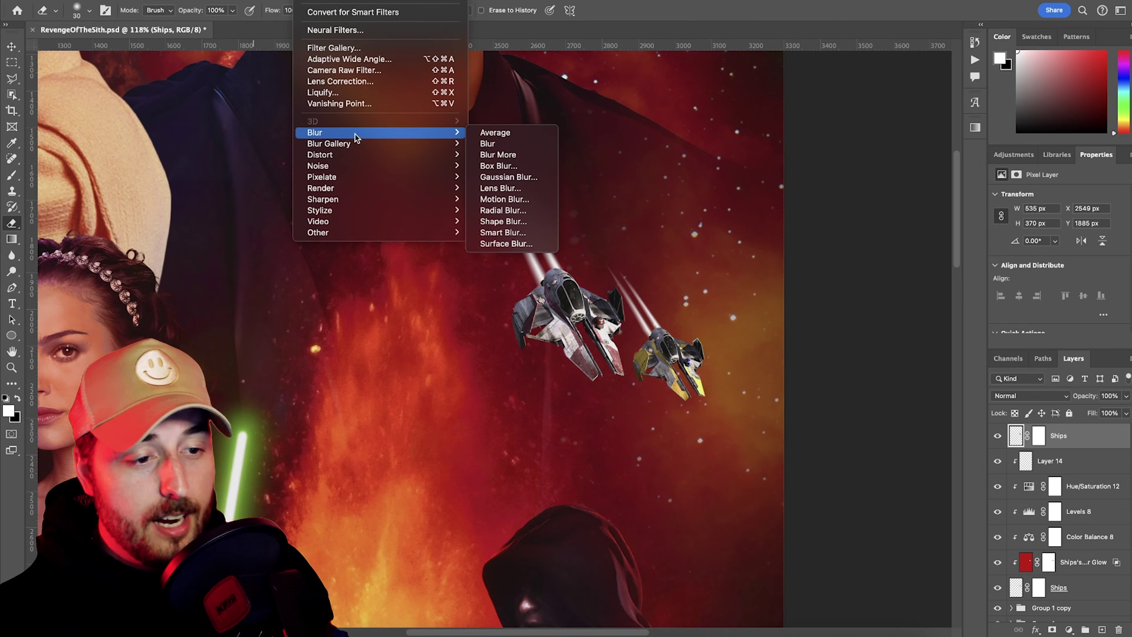
{"action": "left_click", "coordinate": [534, 199]}
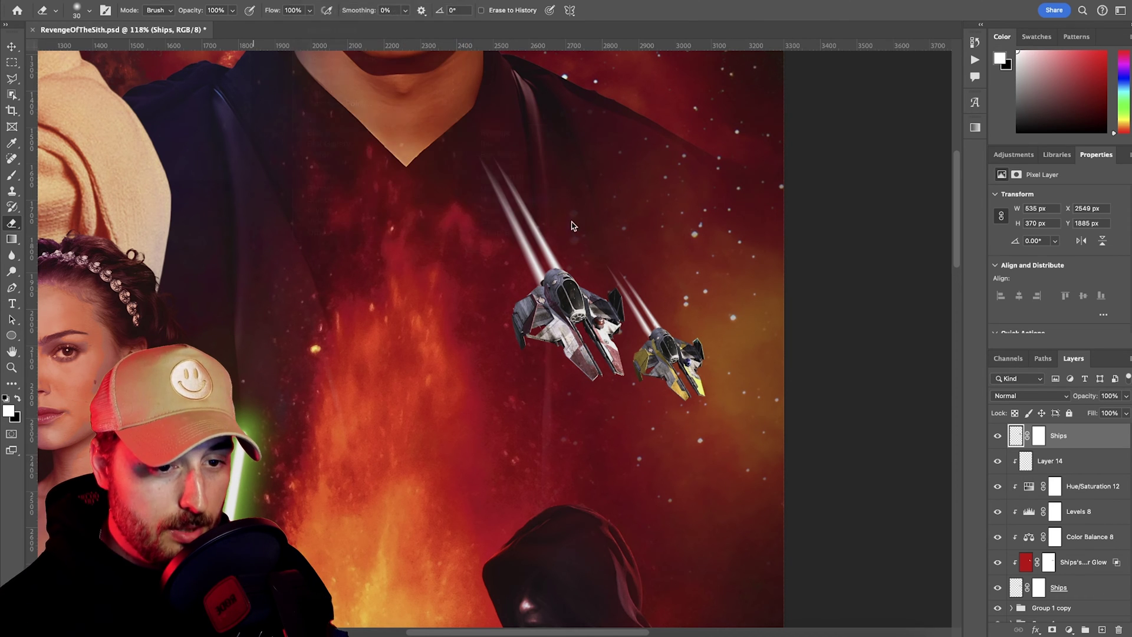
{"action": "left_click_drag", "start_coordinate": [790, 303], "coordinate": [790, 312]}
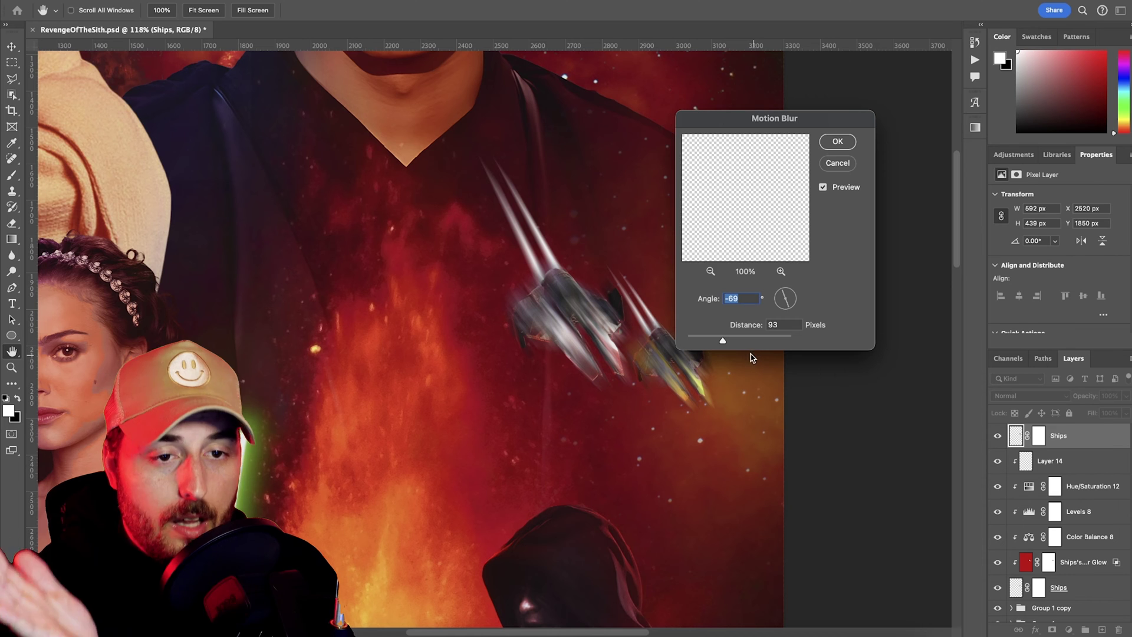
{"action": "key", "text": "Escape"}
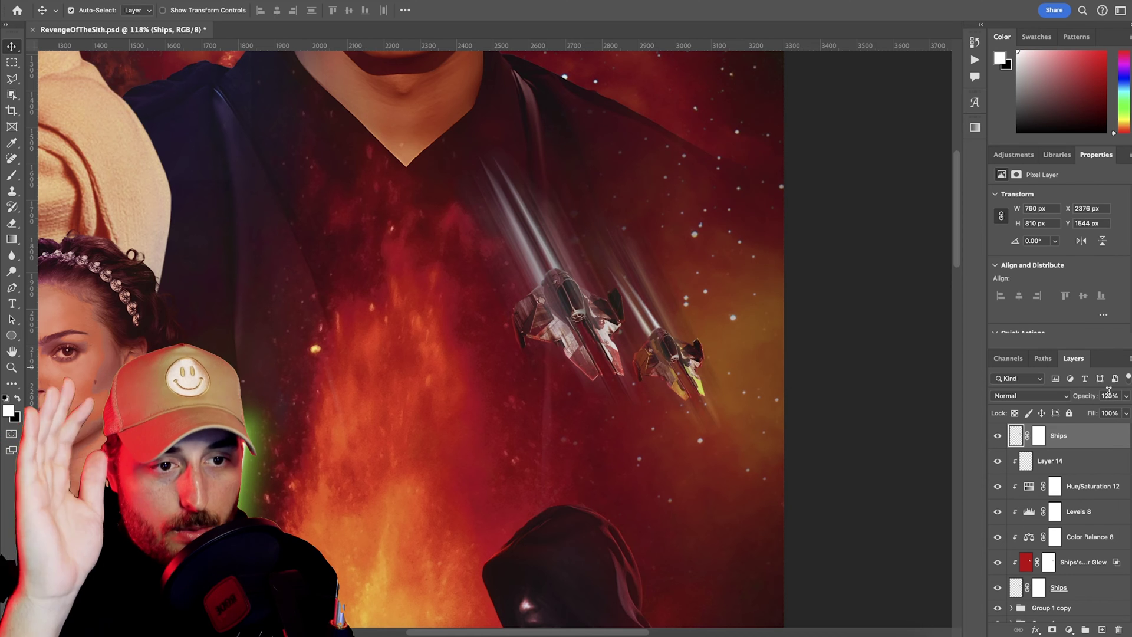
Paint black on the blurred Ships layer's mask with an enlarged soft brush to remove the blur over and ahead of the ships.
{"action": "left_click", "coordinate": [1038, 436]}
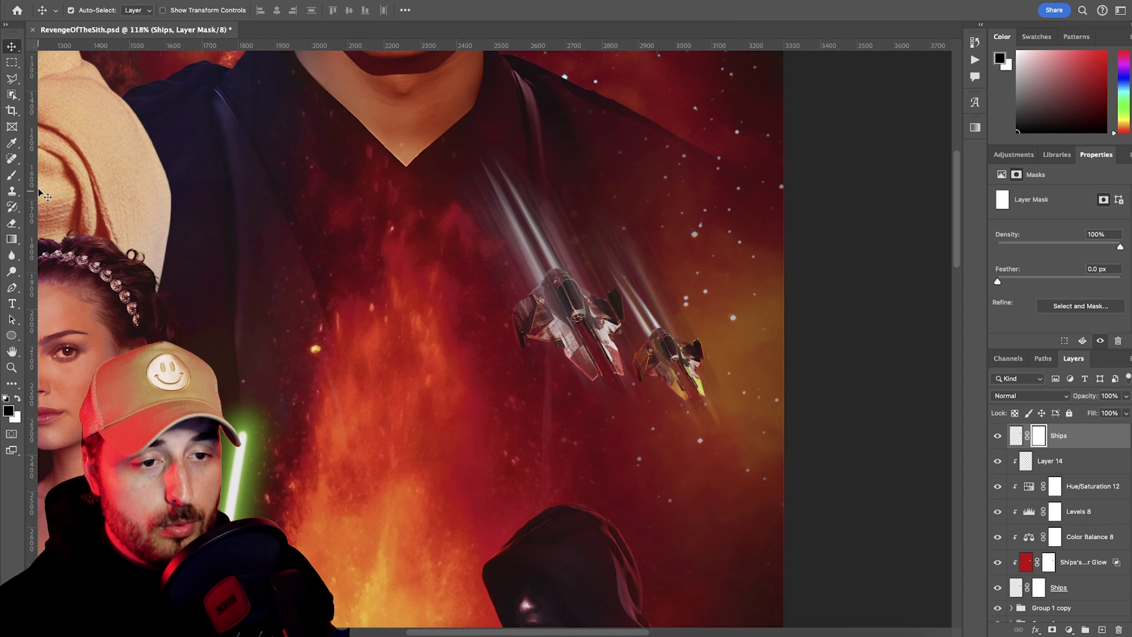
{"action": "left_click", "coordinate": [12, 177]}
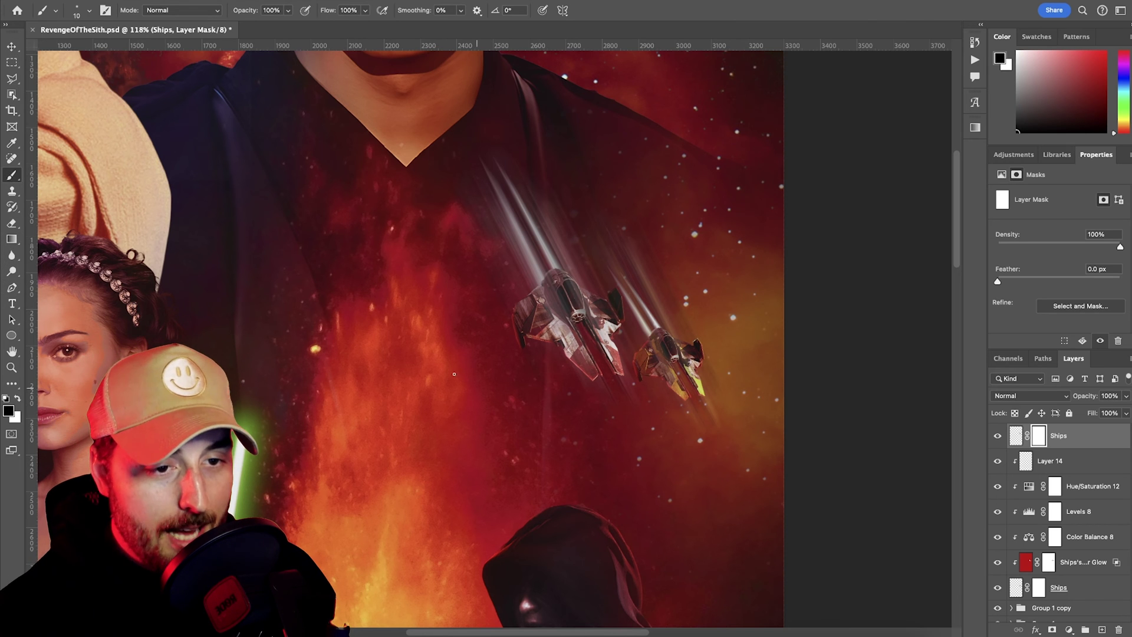
{"action": "key", "text": "bracketright"}
{"action": "key", "text": "bracketright"}
{"action": "key", "text": "bracketright"}
{"action": "key", "text": "bracketright"}
{"action": "key", "text": "bracketright"}
{"action": "key", "text": "bracketright"}
{"action": "key", "text": "bracketright"}
{"action": "key", "text": "bracketright"}
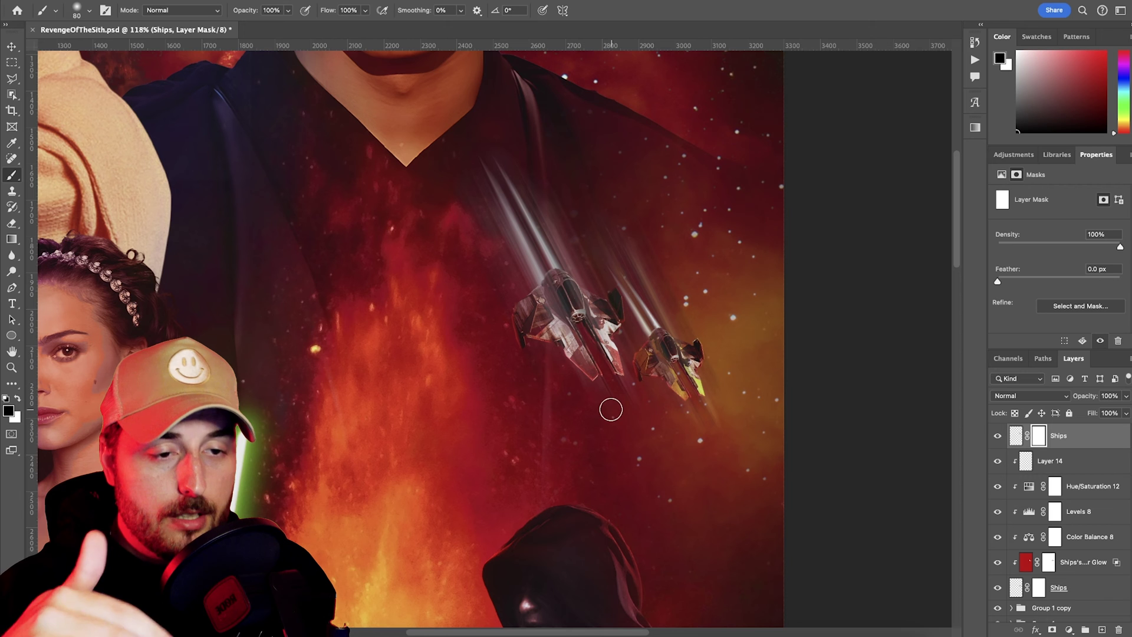
{"action": "mouse_move", "coordinate": [661, 427]}
{"action": "left_mouse_down"}
{"action": "mouse_move", "coordinate": [606, 406]}
{"action": "mouse_move", "coordinate": [523, 335]}
{"action": "left_mouse_up"}
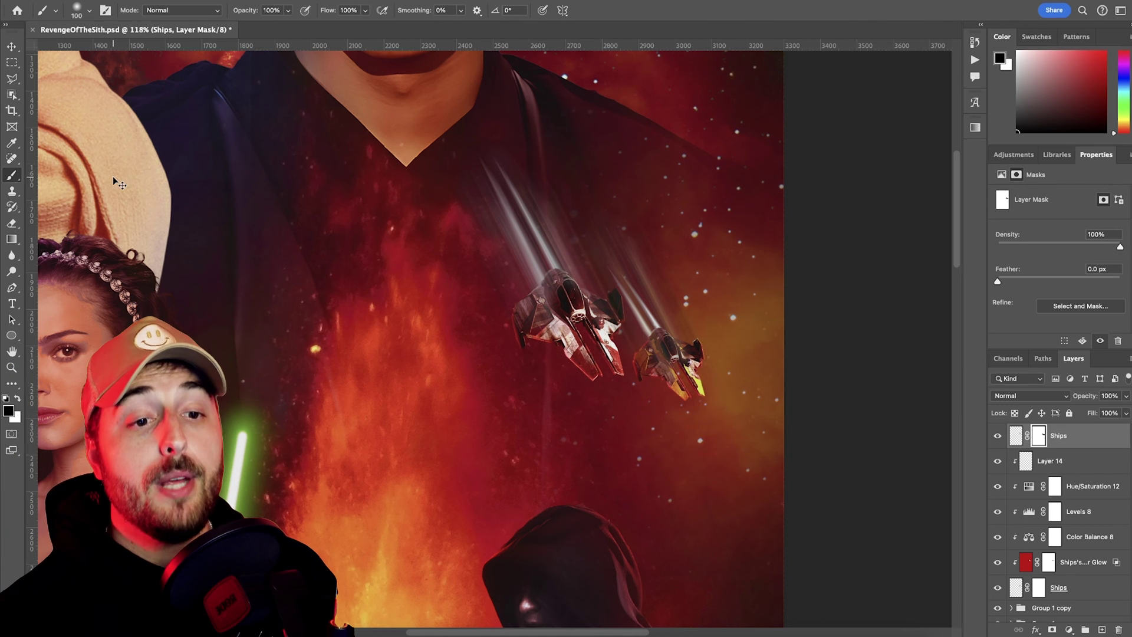
Swap the foreground colour to white and target the blurred Ships layer itself instead of its mask.
{"action": "key", "text": "ctrl+minus"}
{"action": "key", "text": "ctrl+minus"}
{"action": "key", "text": "ctrl+minus"}
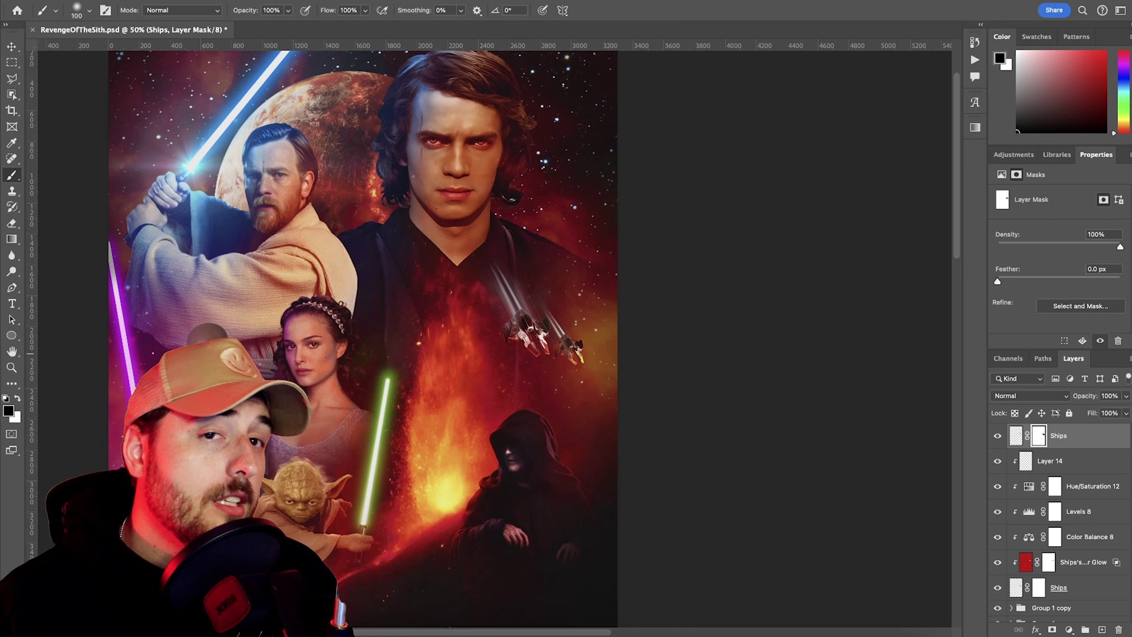
{"action": "left_click", "coordinate": [18, 399]}
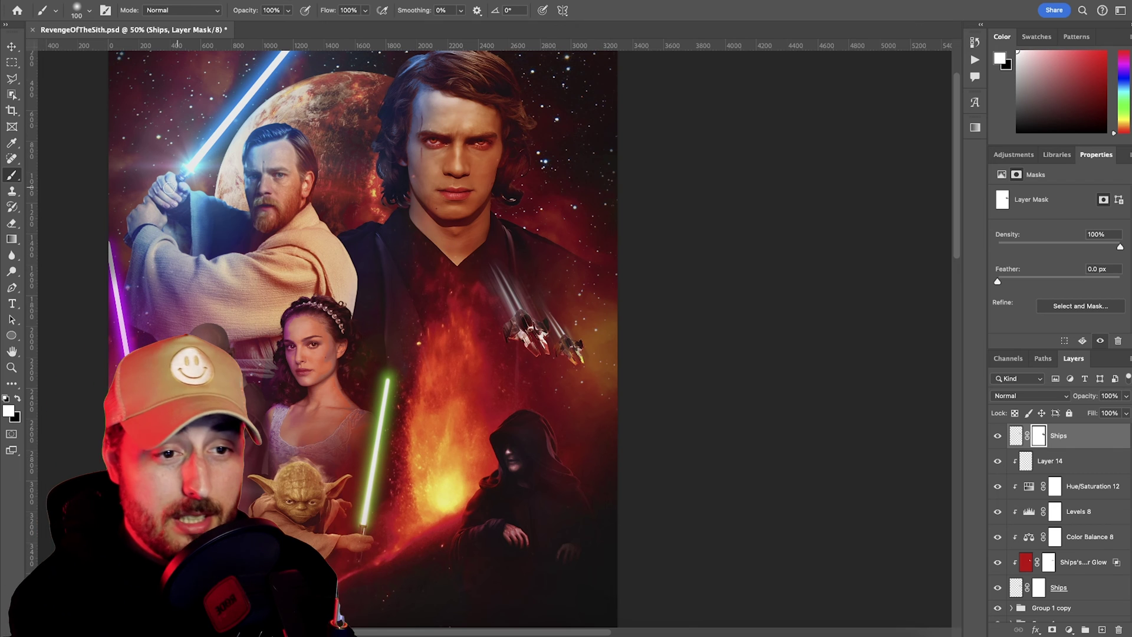
{"action": "left_click", "coordinate": [1077, 444]}
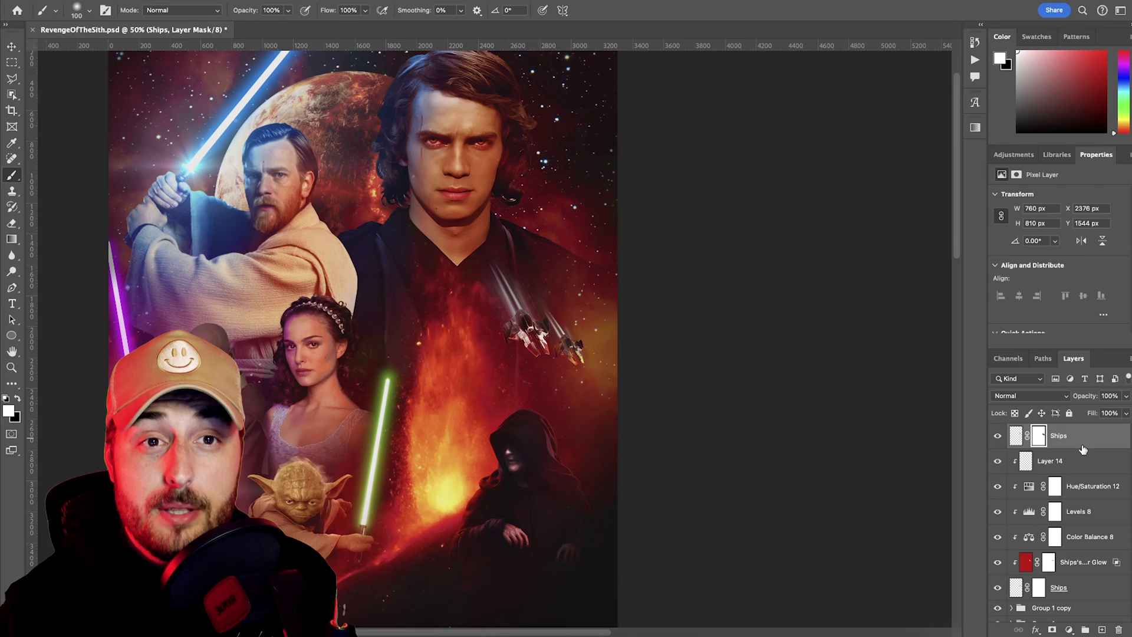